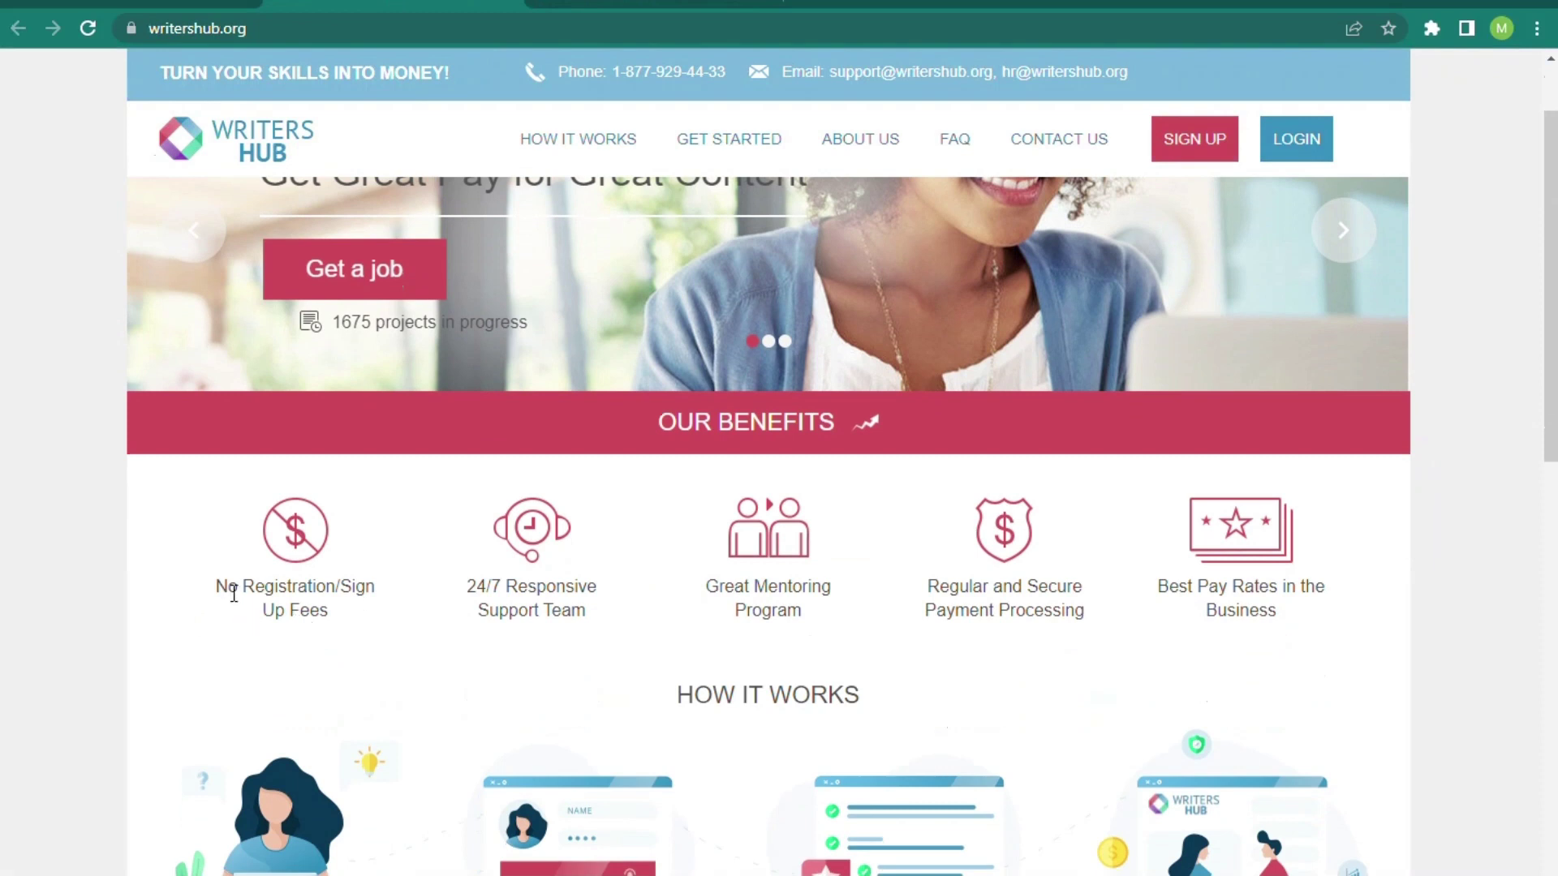
pyautogui.moveTo(231, 585); pyautogui.dragTo(360, 620)
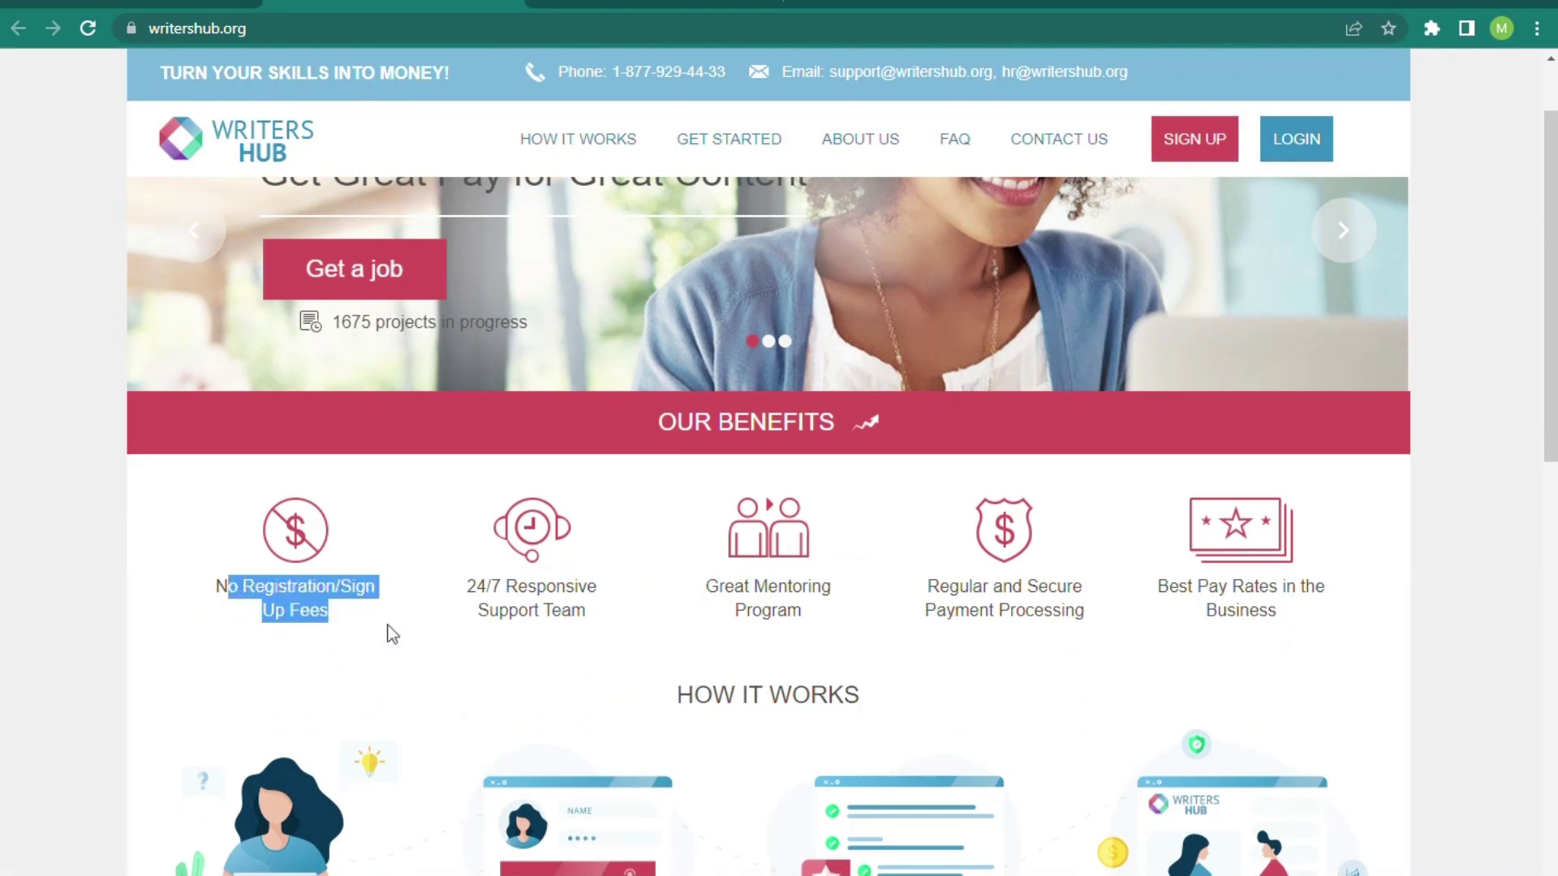
pyautogui.click(391, 630)
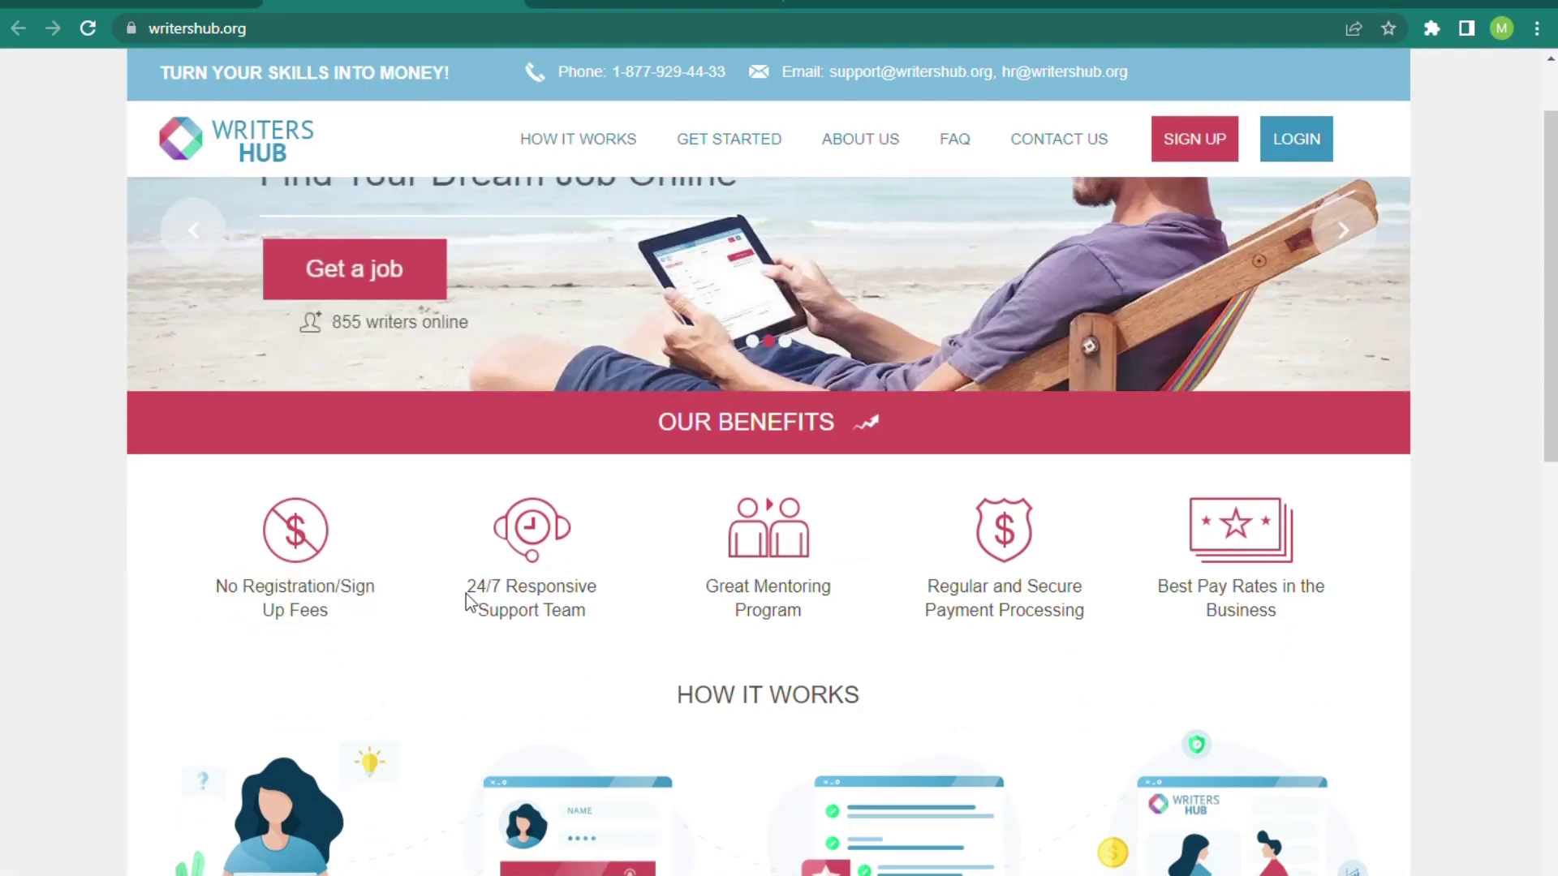
pyautogui.moveTo(467, 588); pyautogui.dragTo(602, 615)
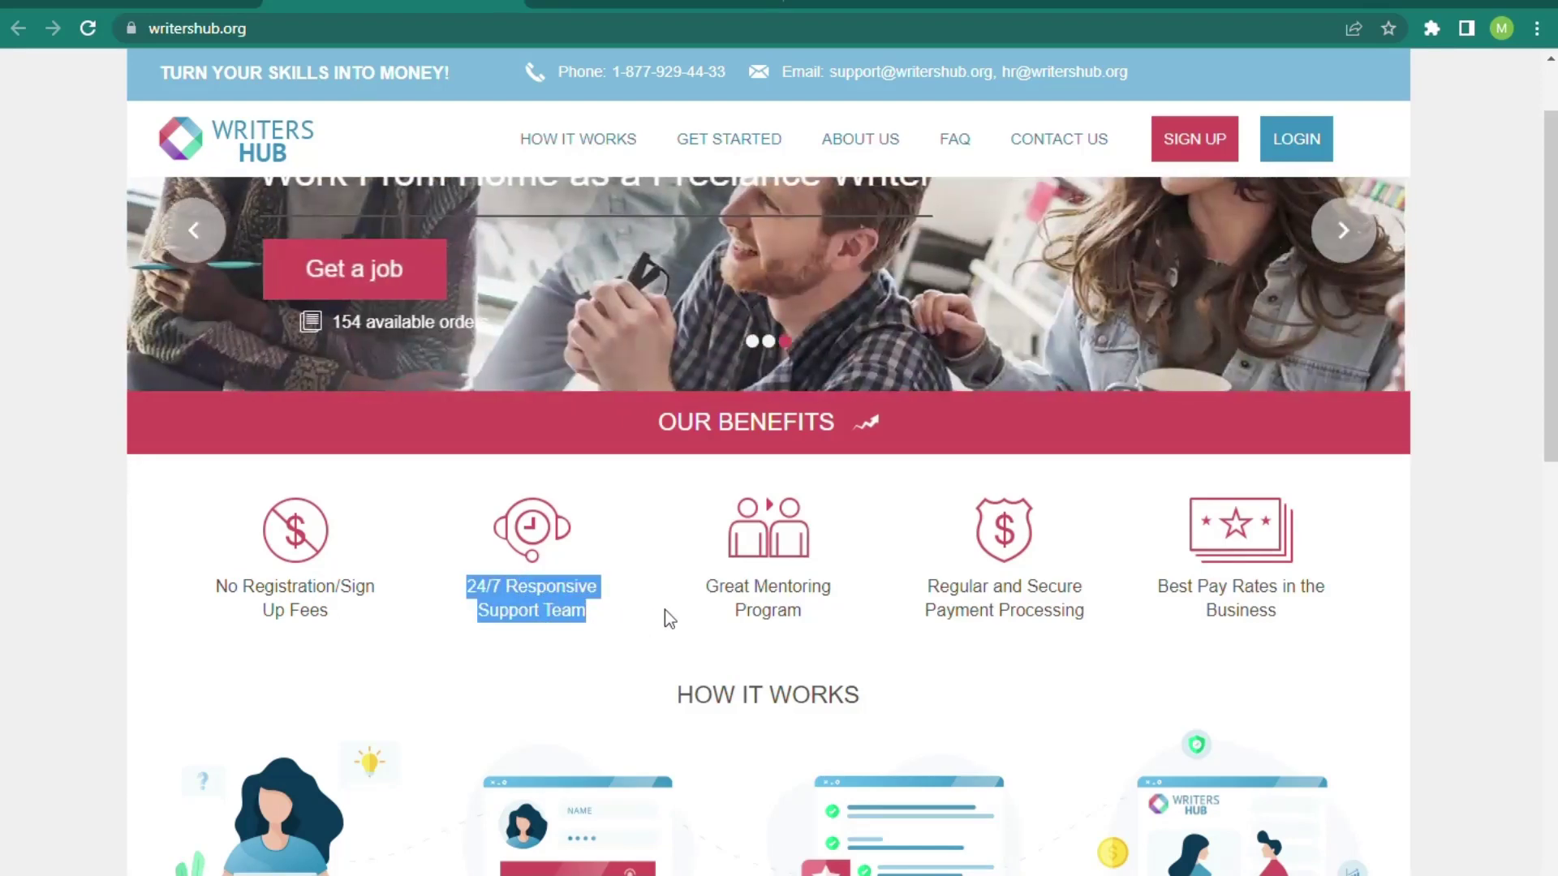
pyautogui.moveTo(706, 590); pyautogui.dragTo(814, 607)
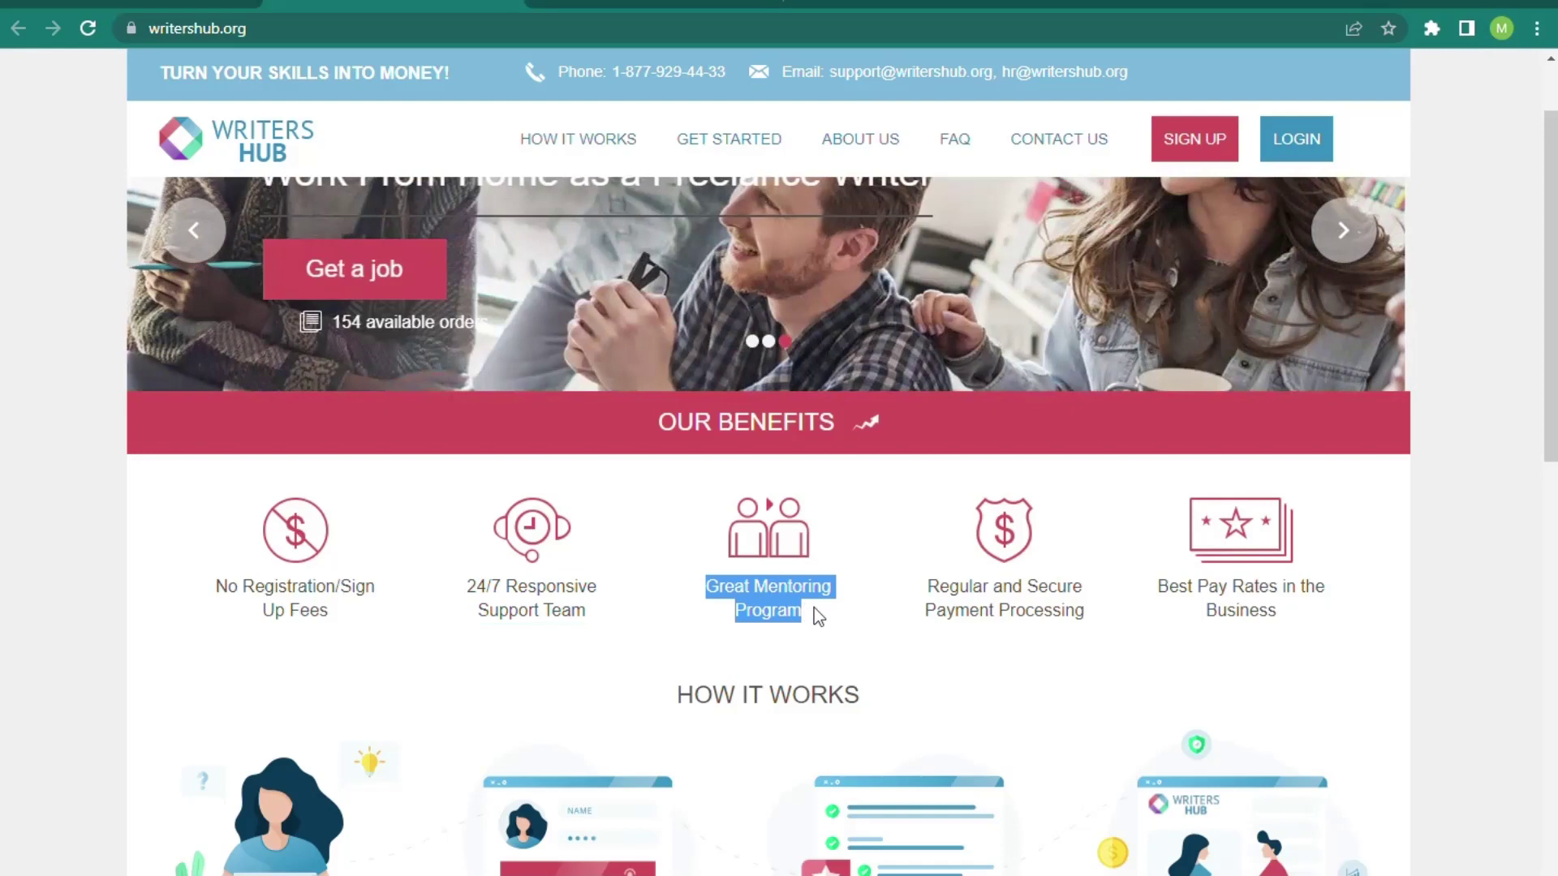
pyautogui.click(854, 585)
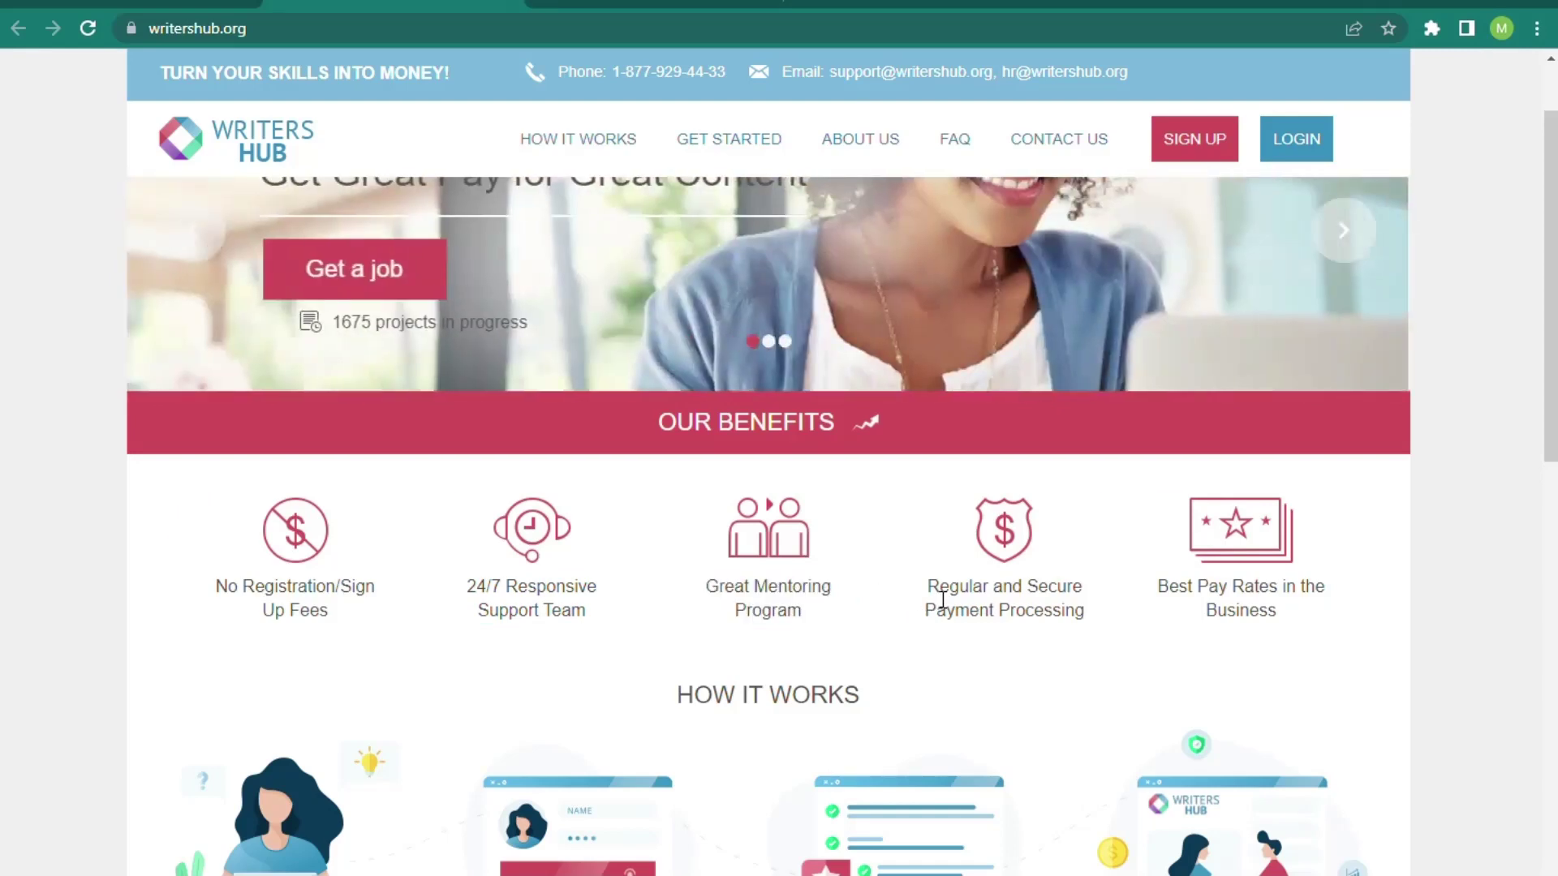
pyautogui.moveTo(929, 586); pyautogui.dragTo(1307, 614)
pyautogui.click(1182, 602)
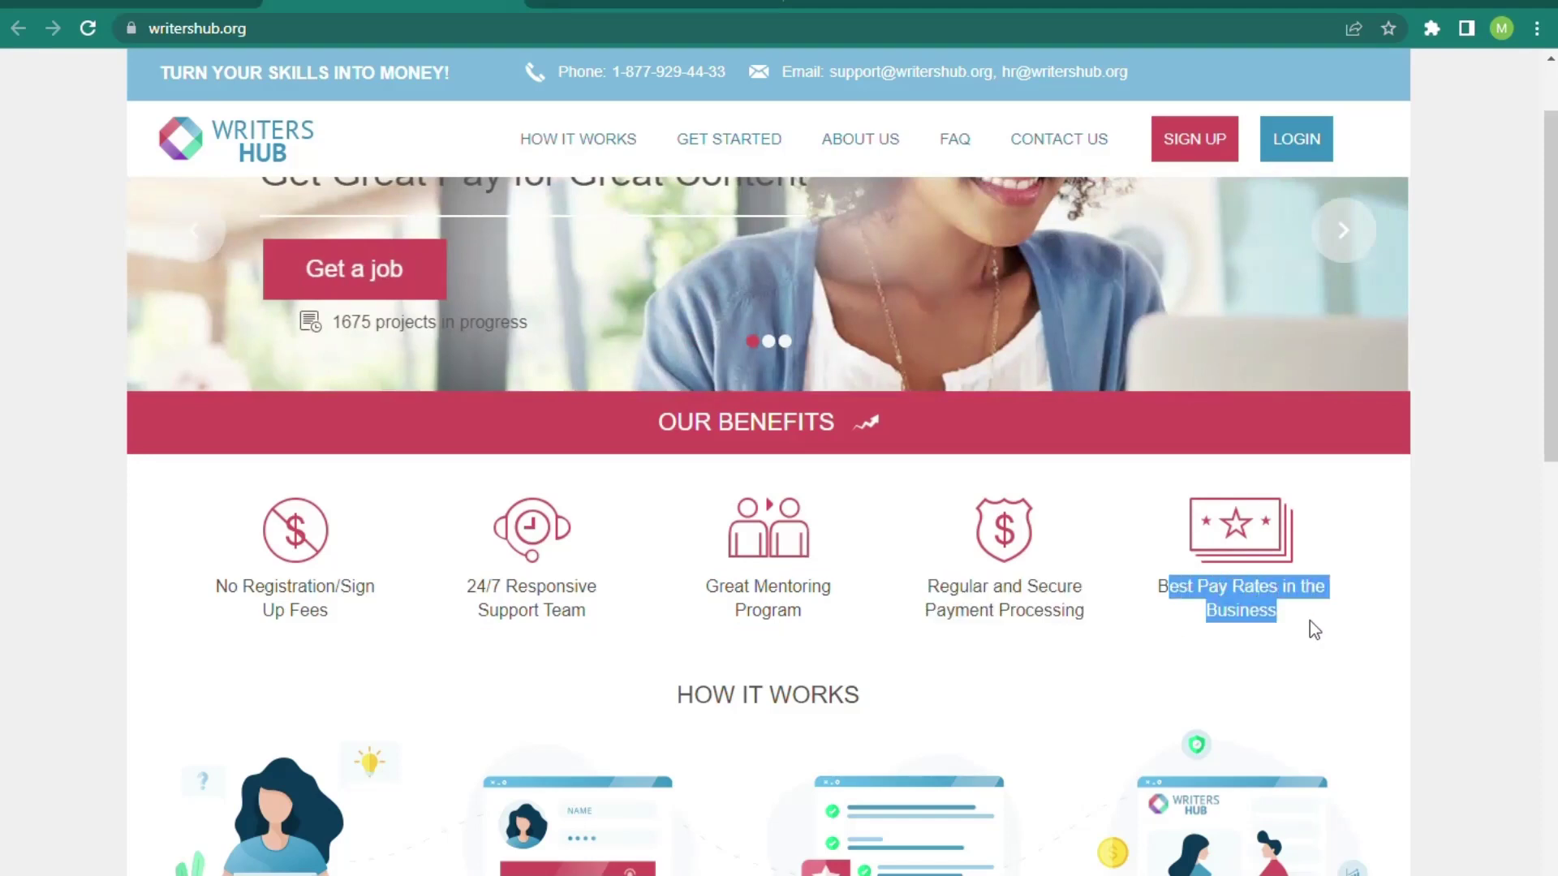
pyautogui.scroll(-4, 1030, 600)
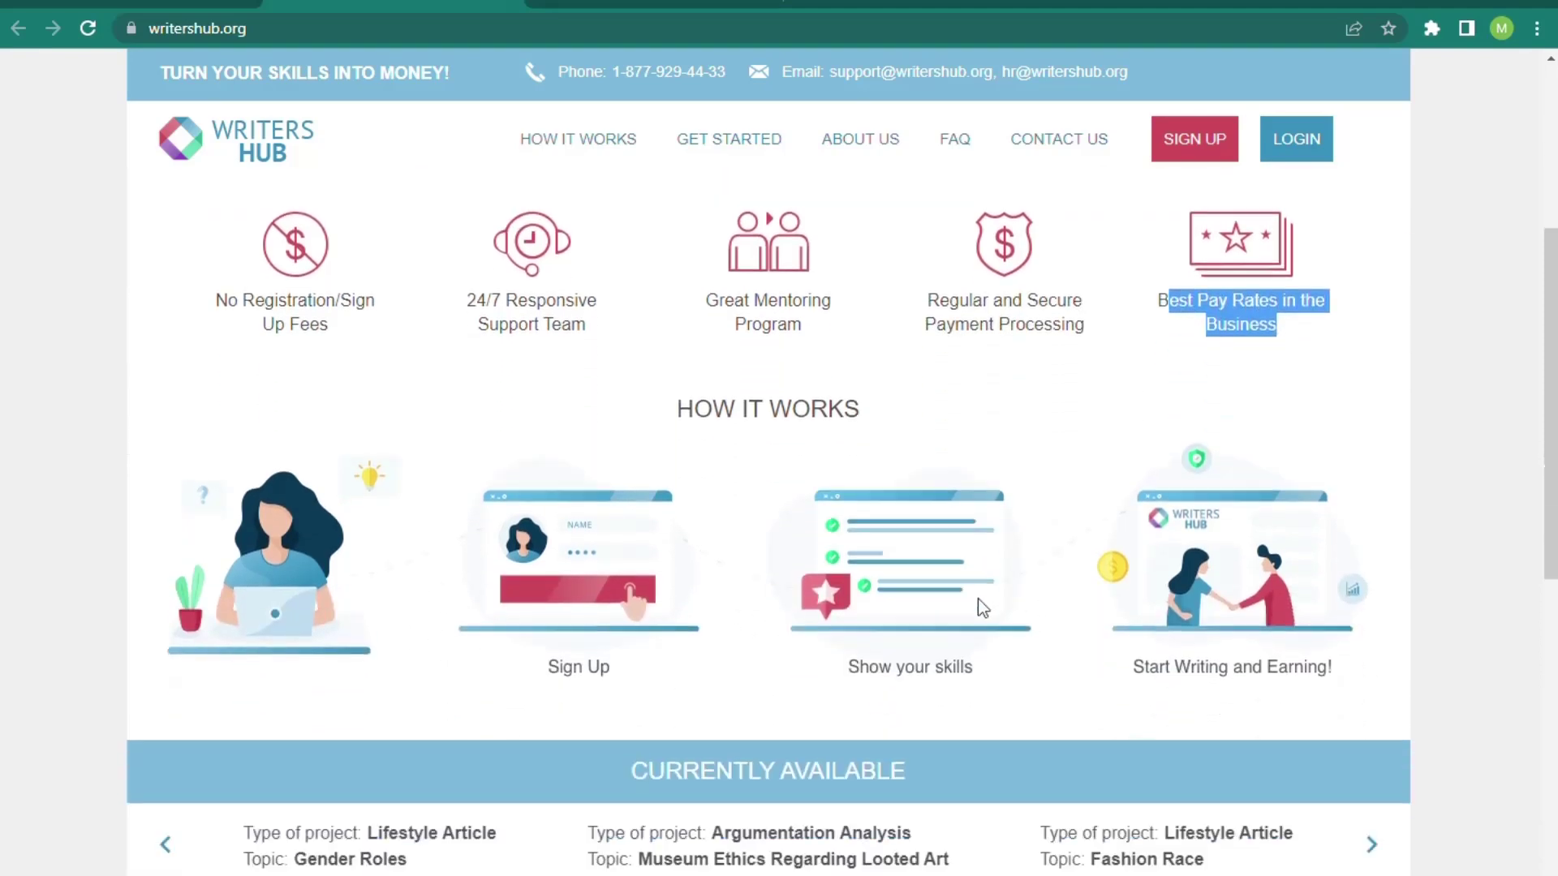
pyautogui.scroll(-1, 670, 610)
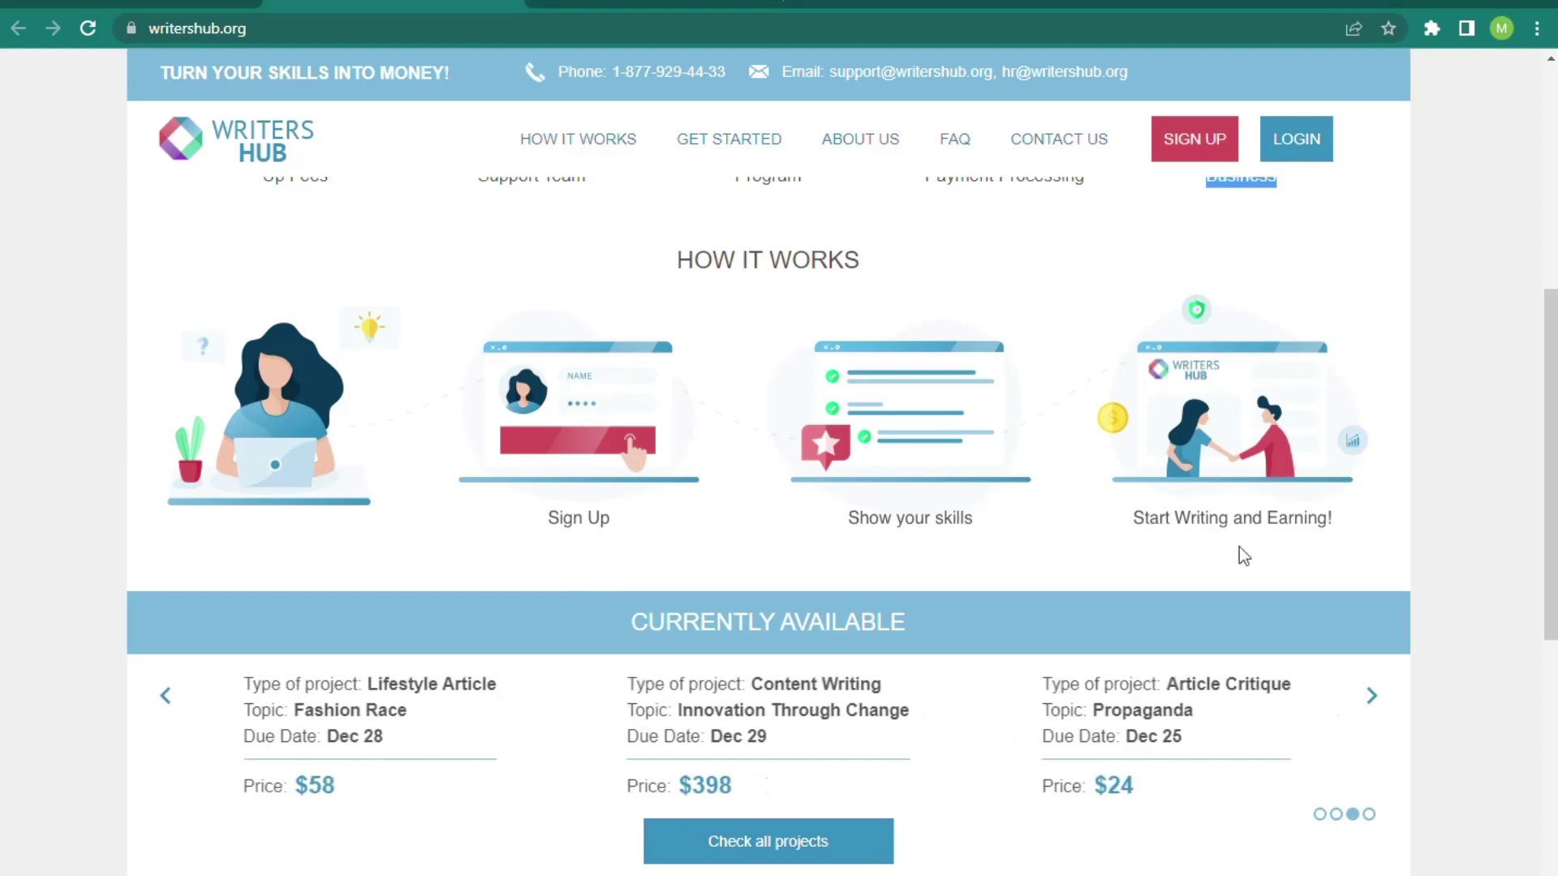
pyautogui.scroll(-2, 1054, 649)
pyautogui.scroll(-3, 986, 645)
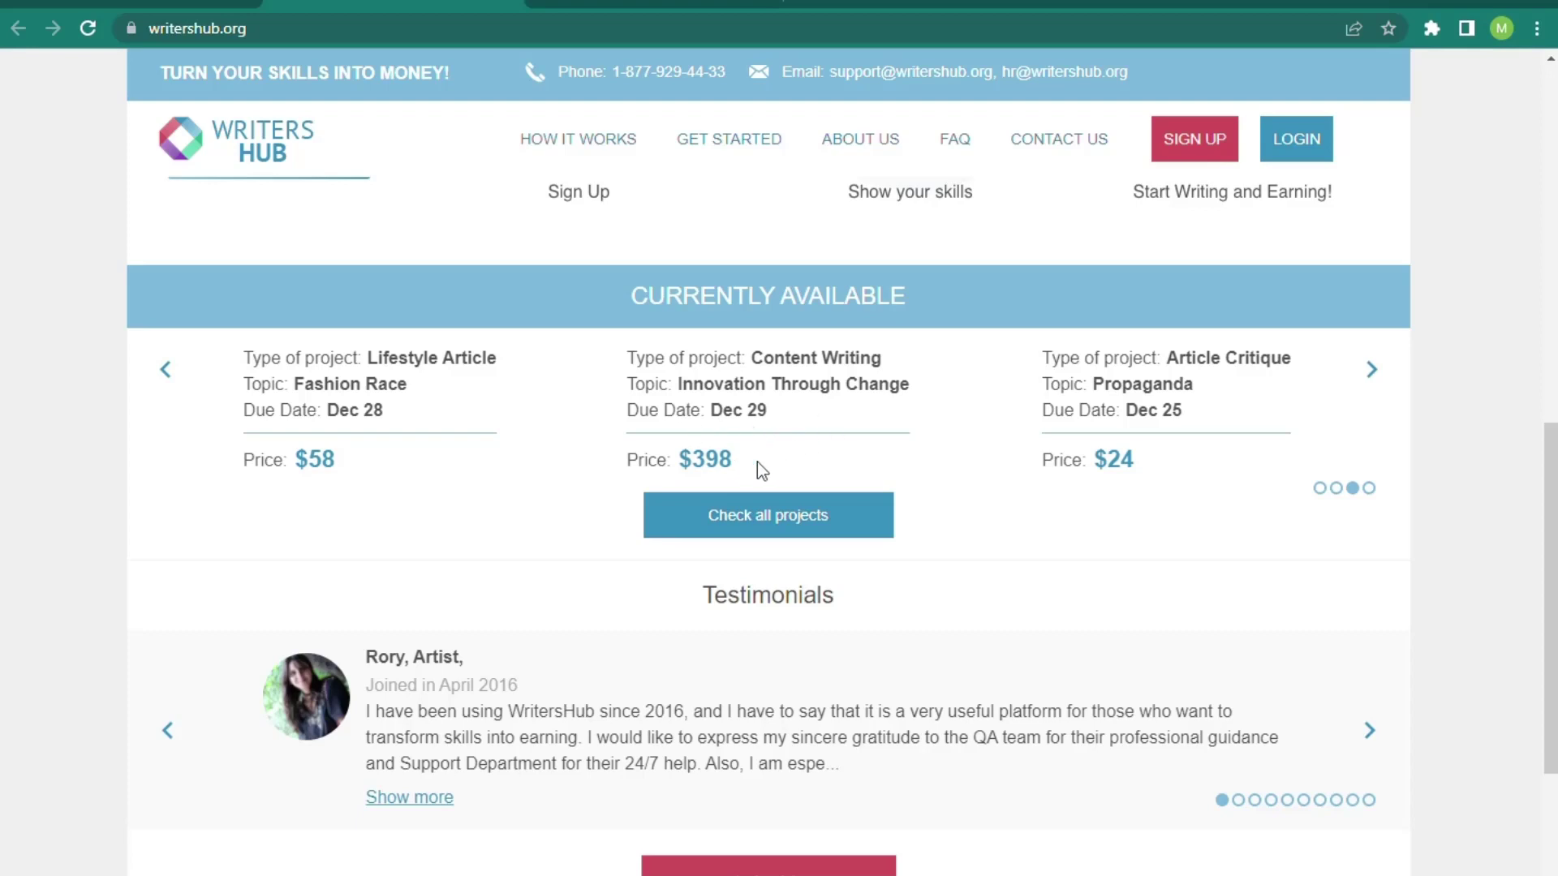
pyautogui.moveTo(690, 454); pyautogui.dragTo(1148, 453)
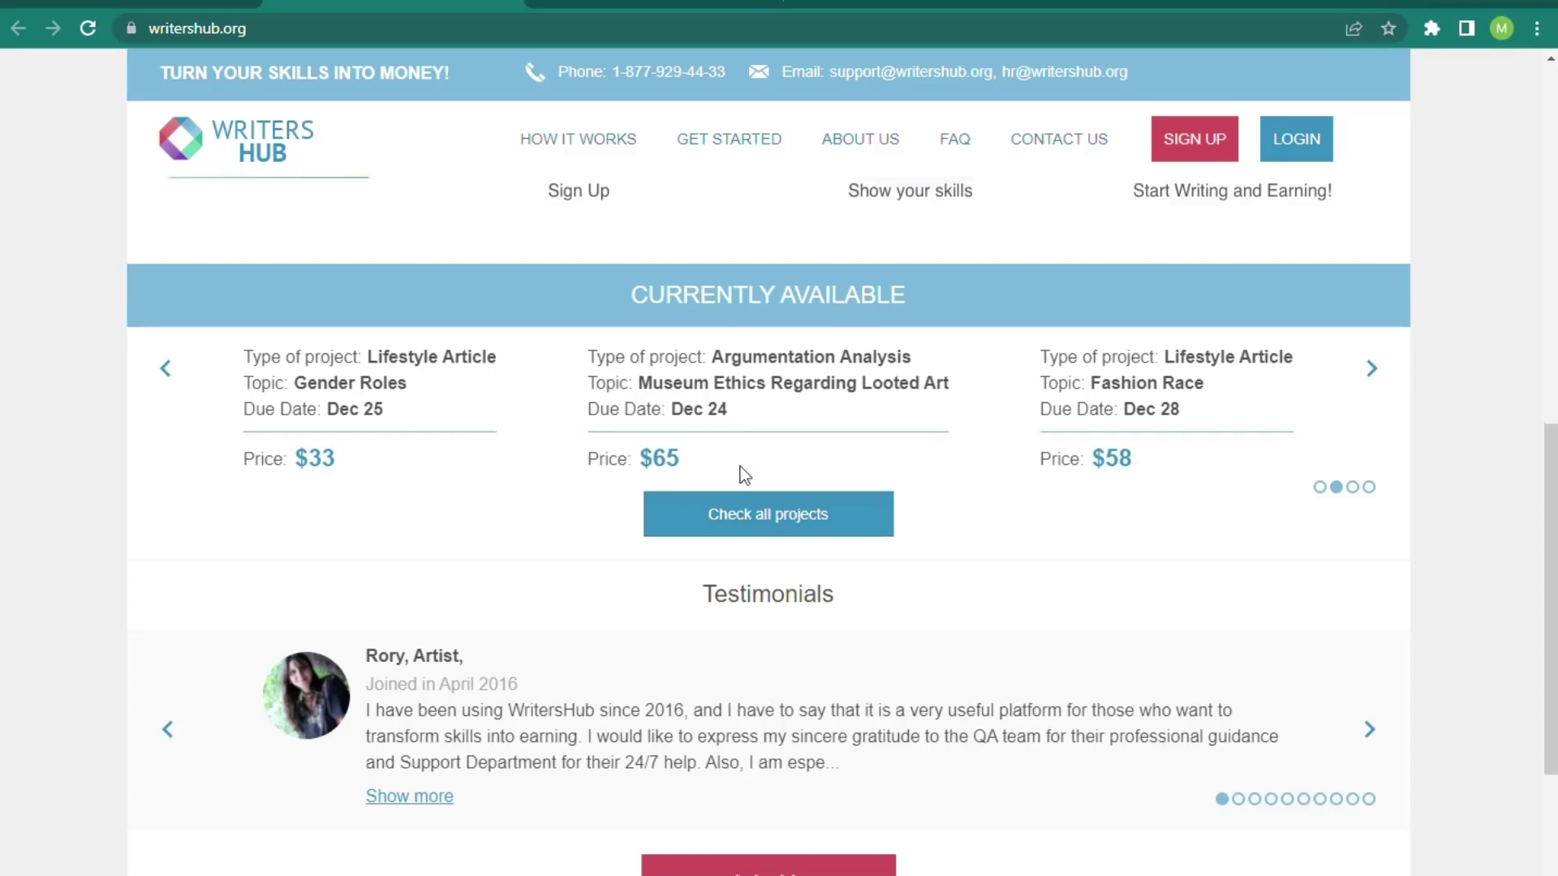
pyautogui.scroll(-1, 740, 466)
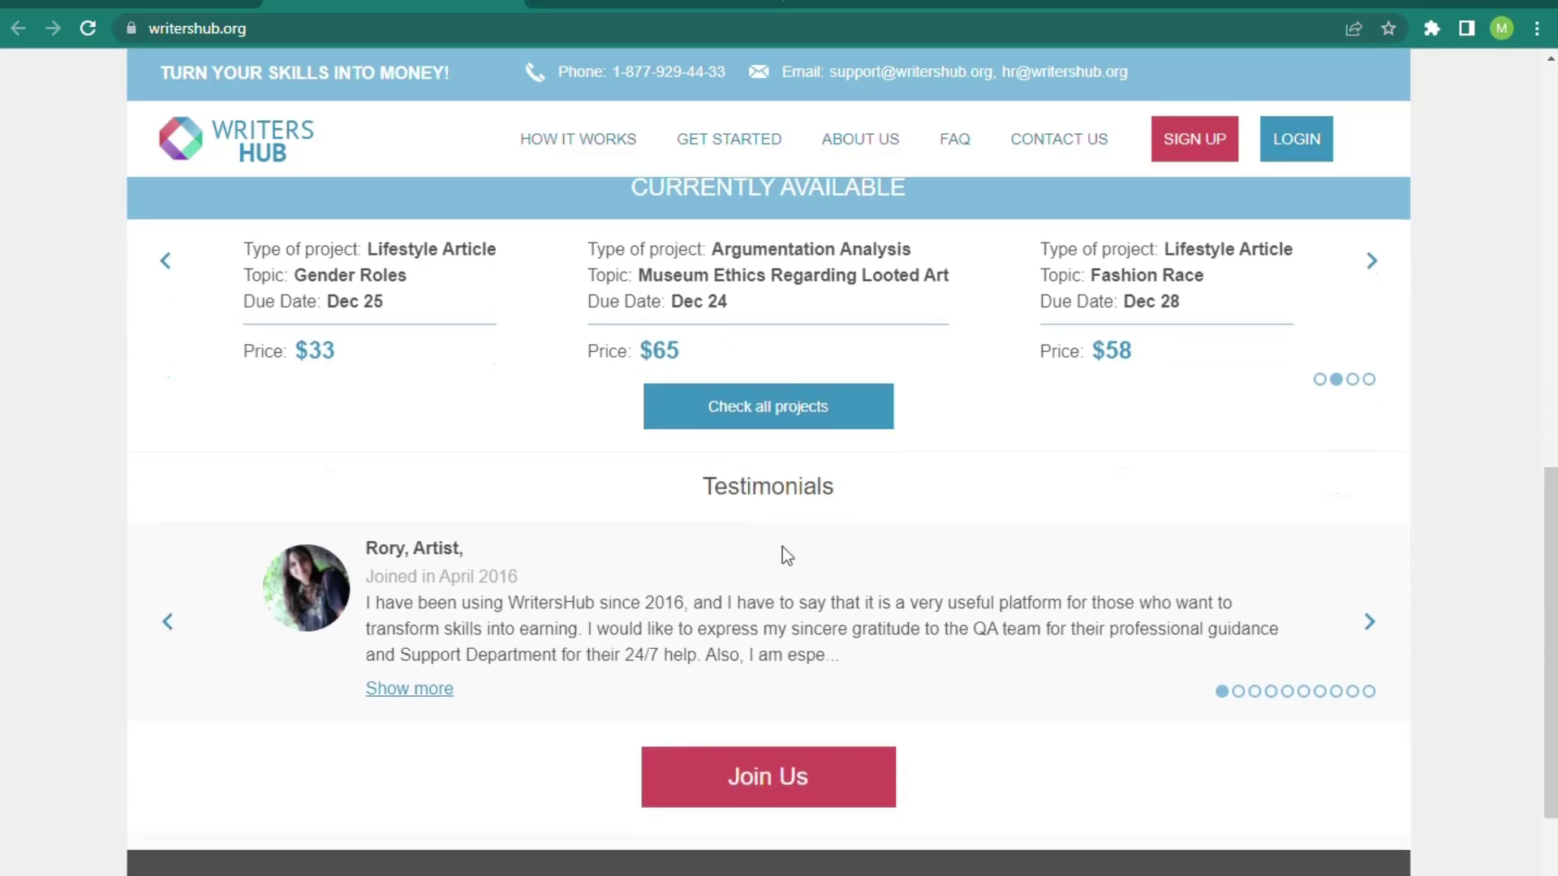
pyautogui.scroll(-1, 782, 547)
pyautogui.scroll(8, 782, 556)
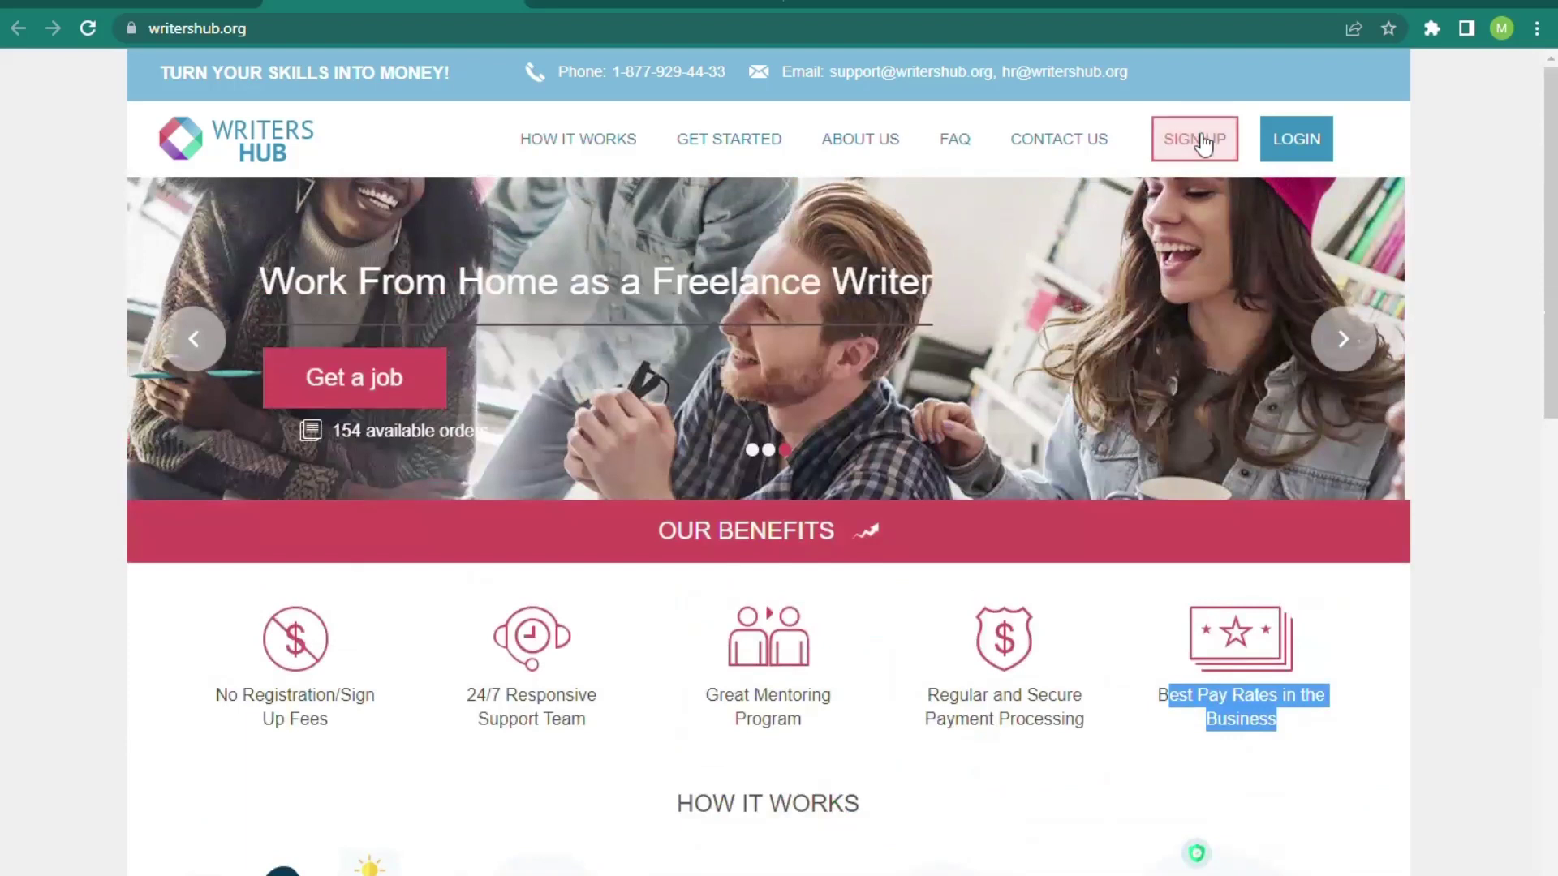
# Open the sign-up form, autofill the name and phone fields, and enter the e-mail address.
pyautogui.click(1204, 144)
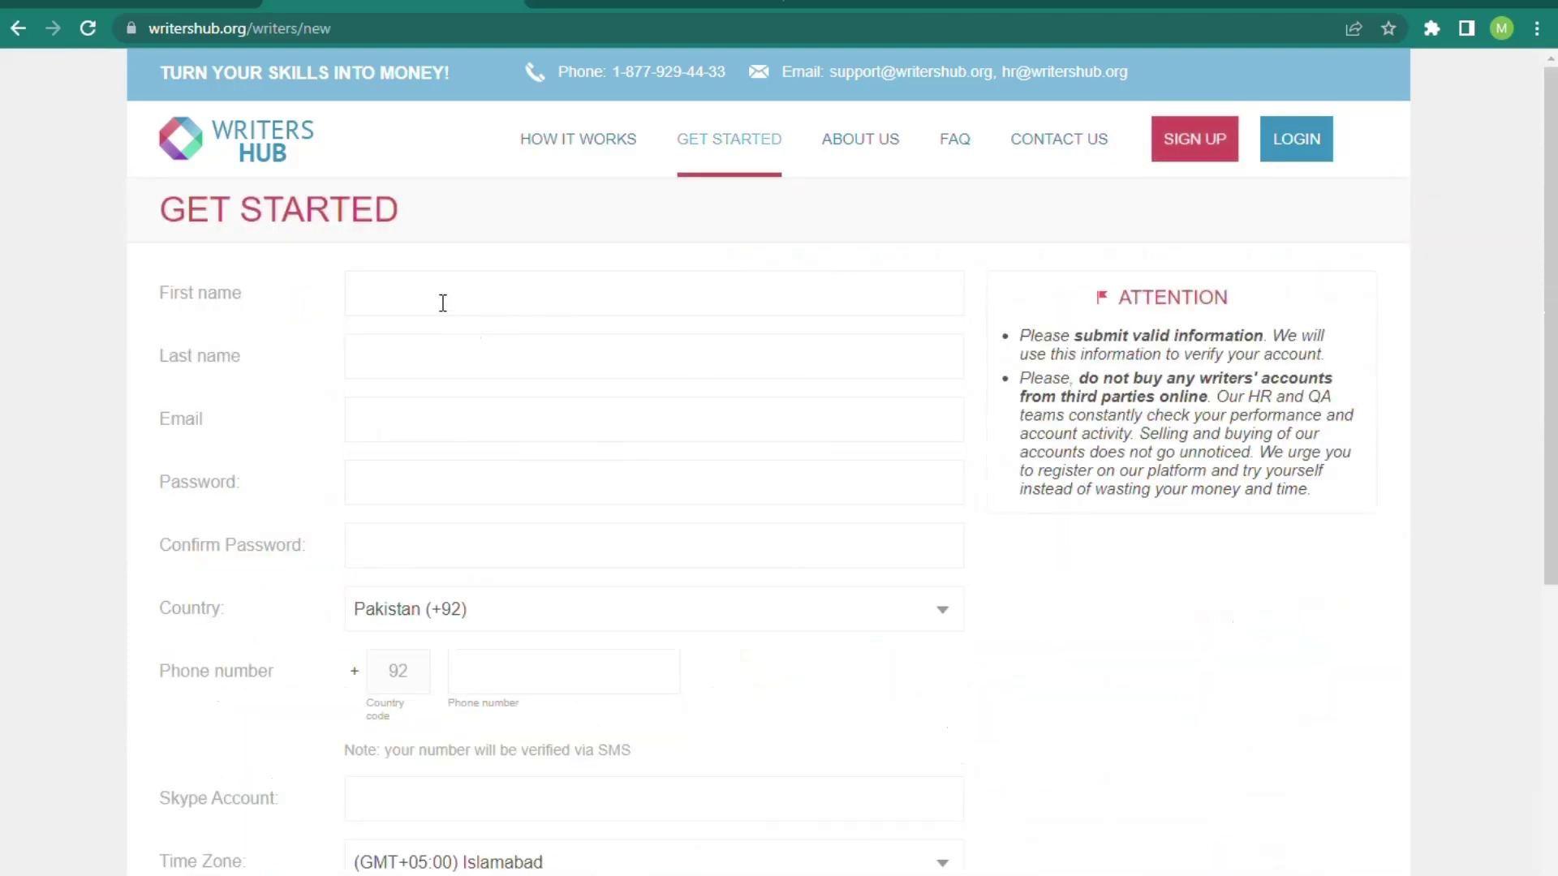
pyautogui.click(441, 302)
pyautogui.click(498, 329)
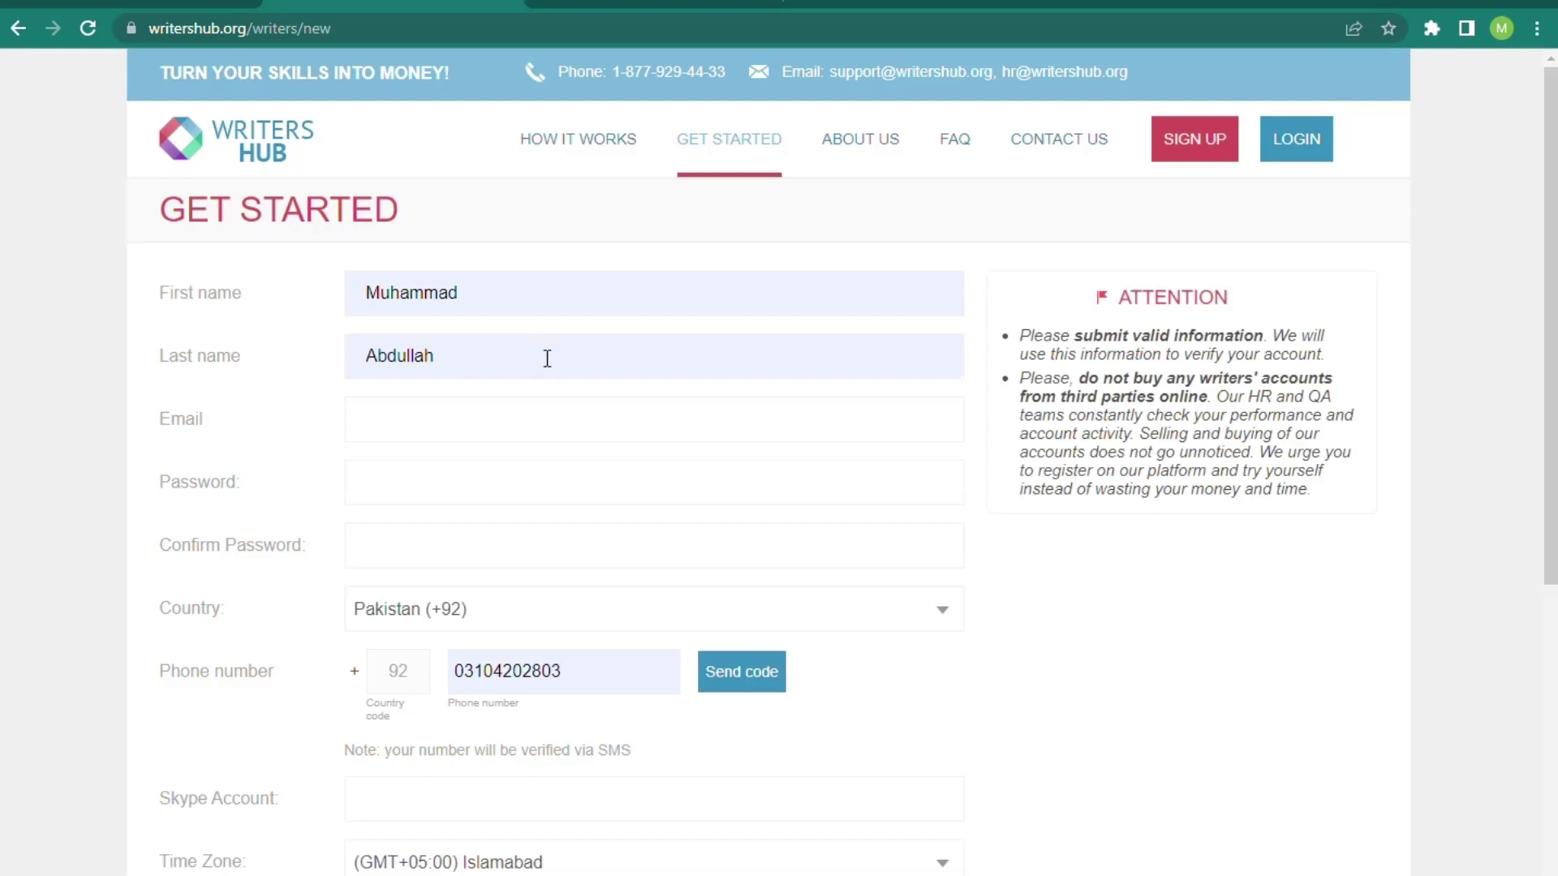
pyautogui.click(477, 430)
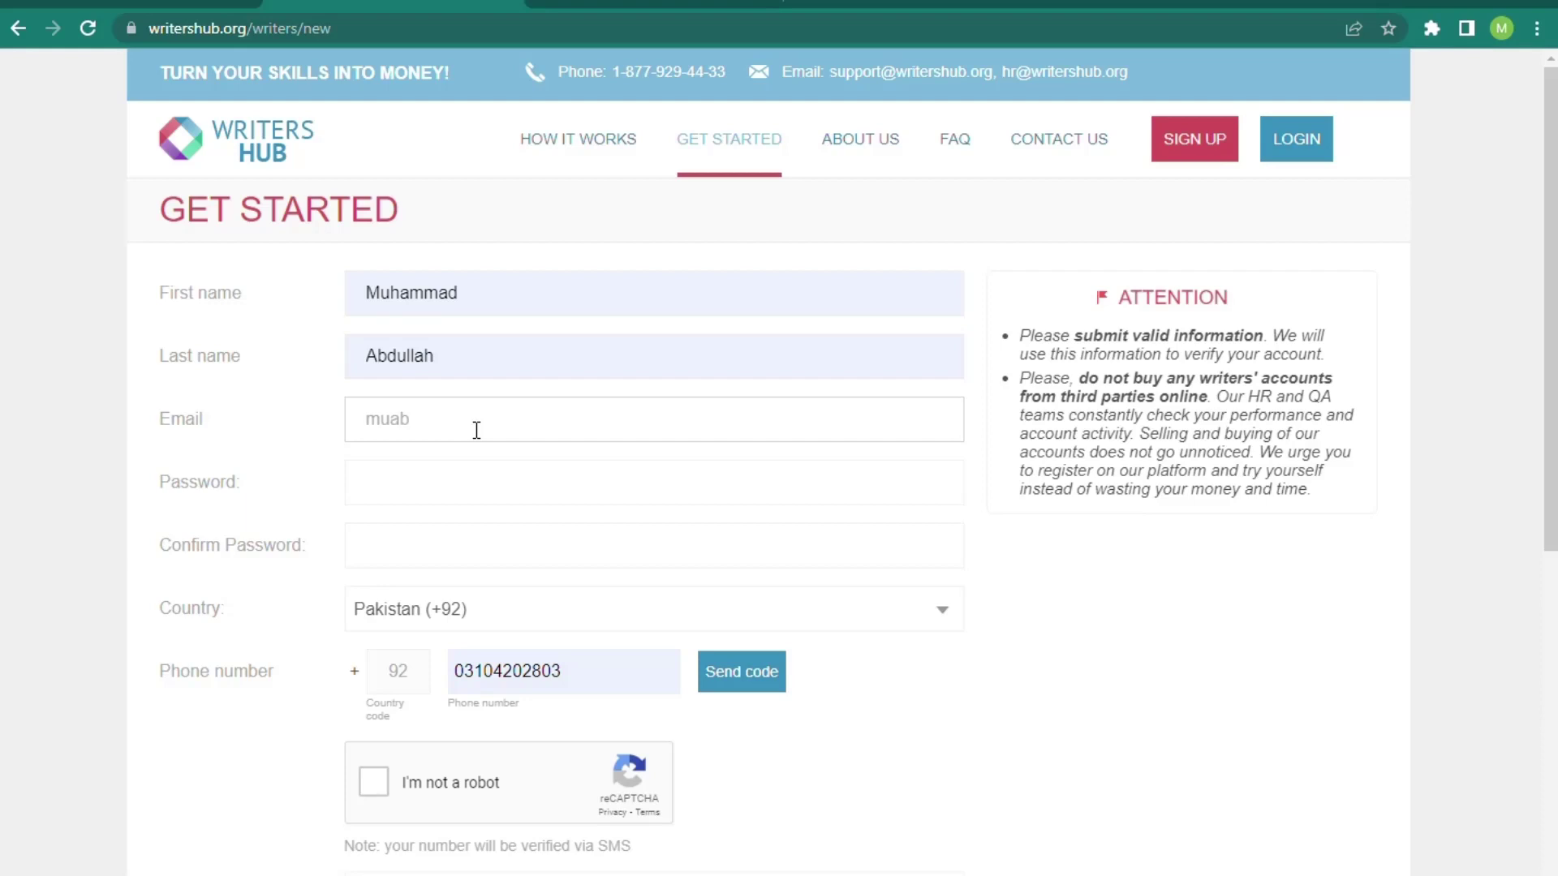
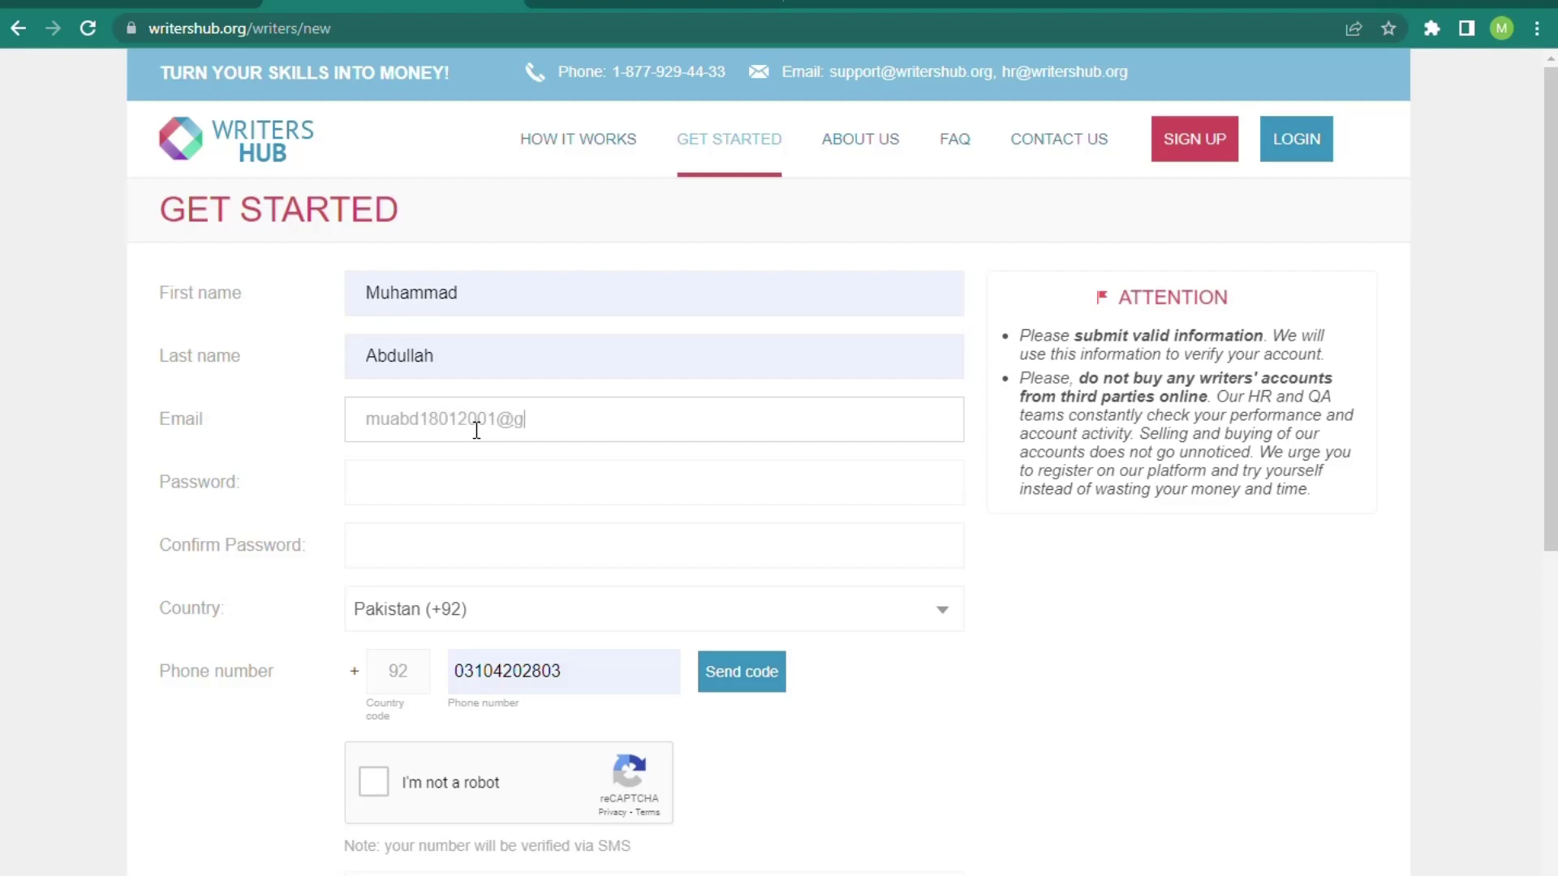
# Enter the account password and fill in the matching Confirm Password field.
pyautogui.click(473, 489)
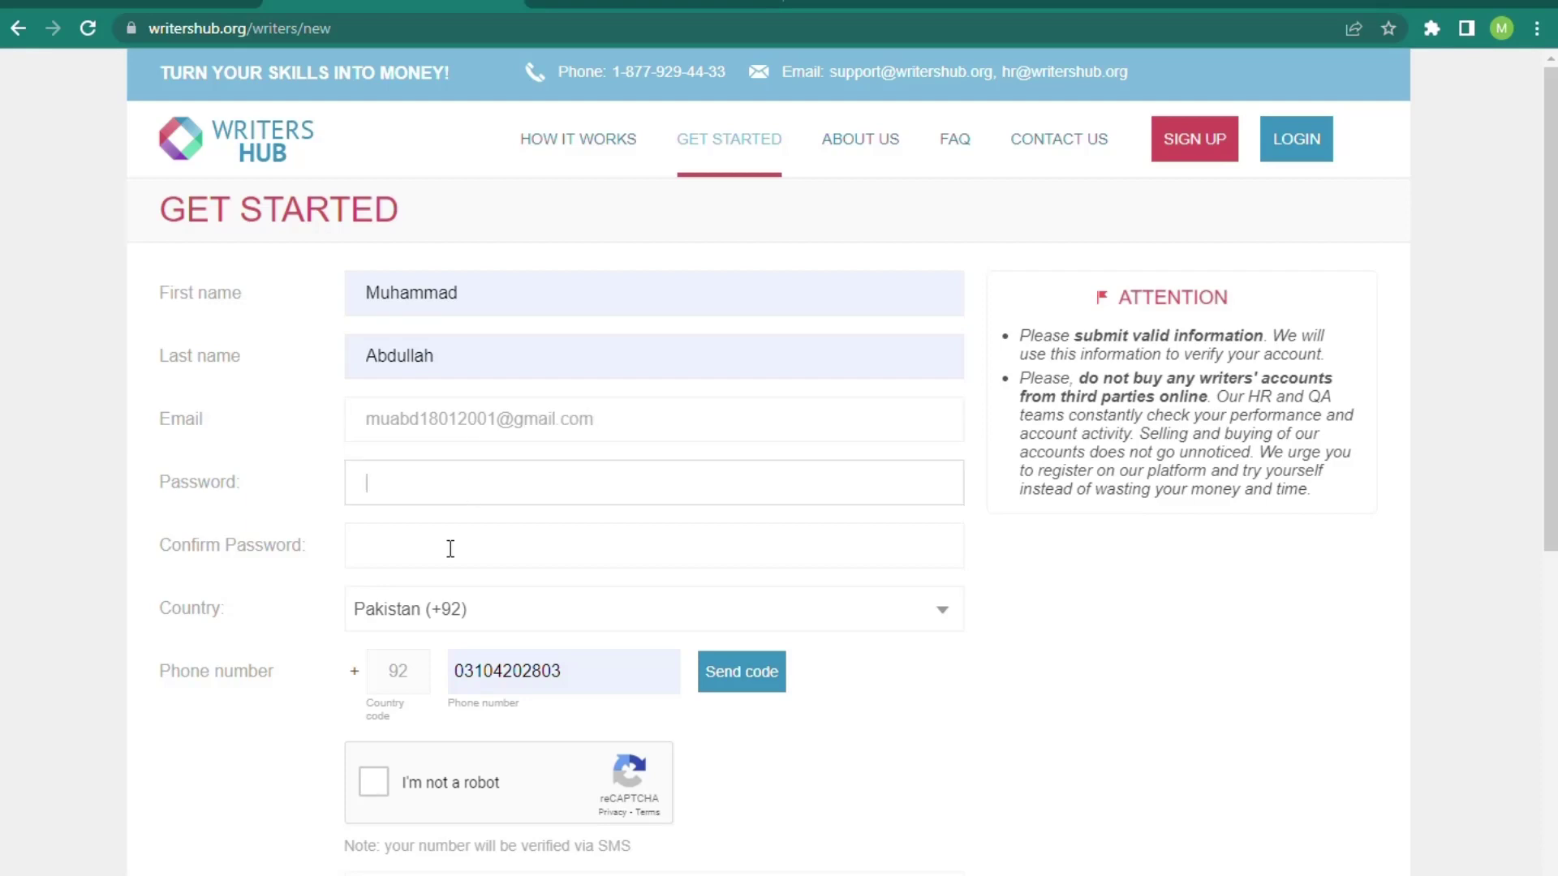
pyautogui.moveTo(491, 499); pyautogui.dragTo(280, 487)
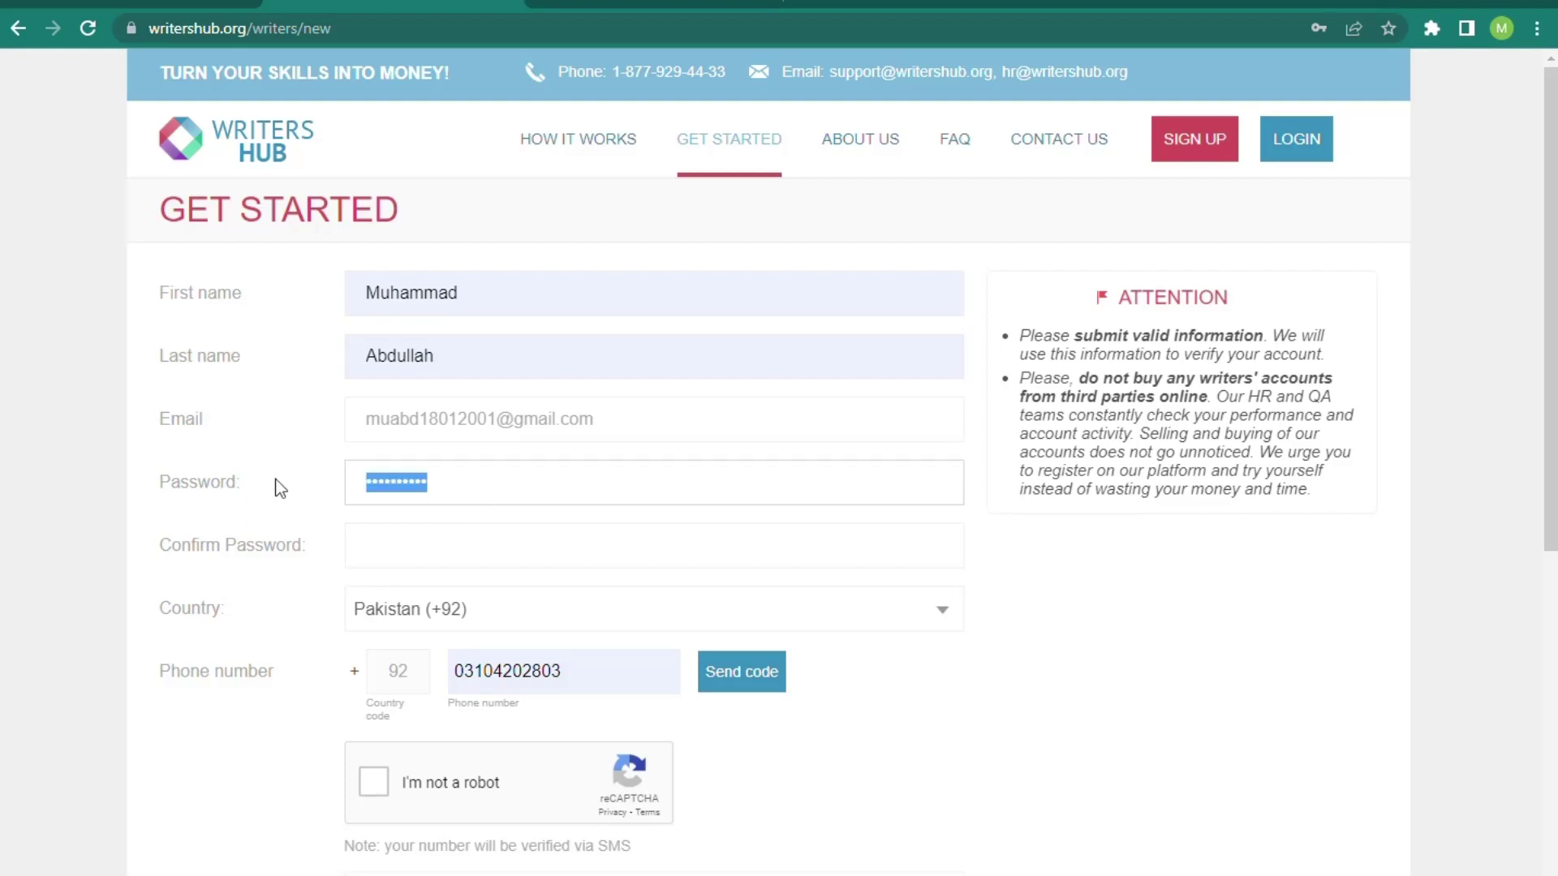
pyautogui.click(422, 565)
pyautogui.hotkey('ctrl', 'v')
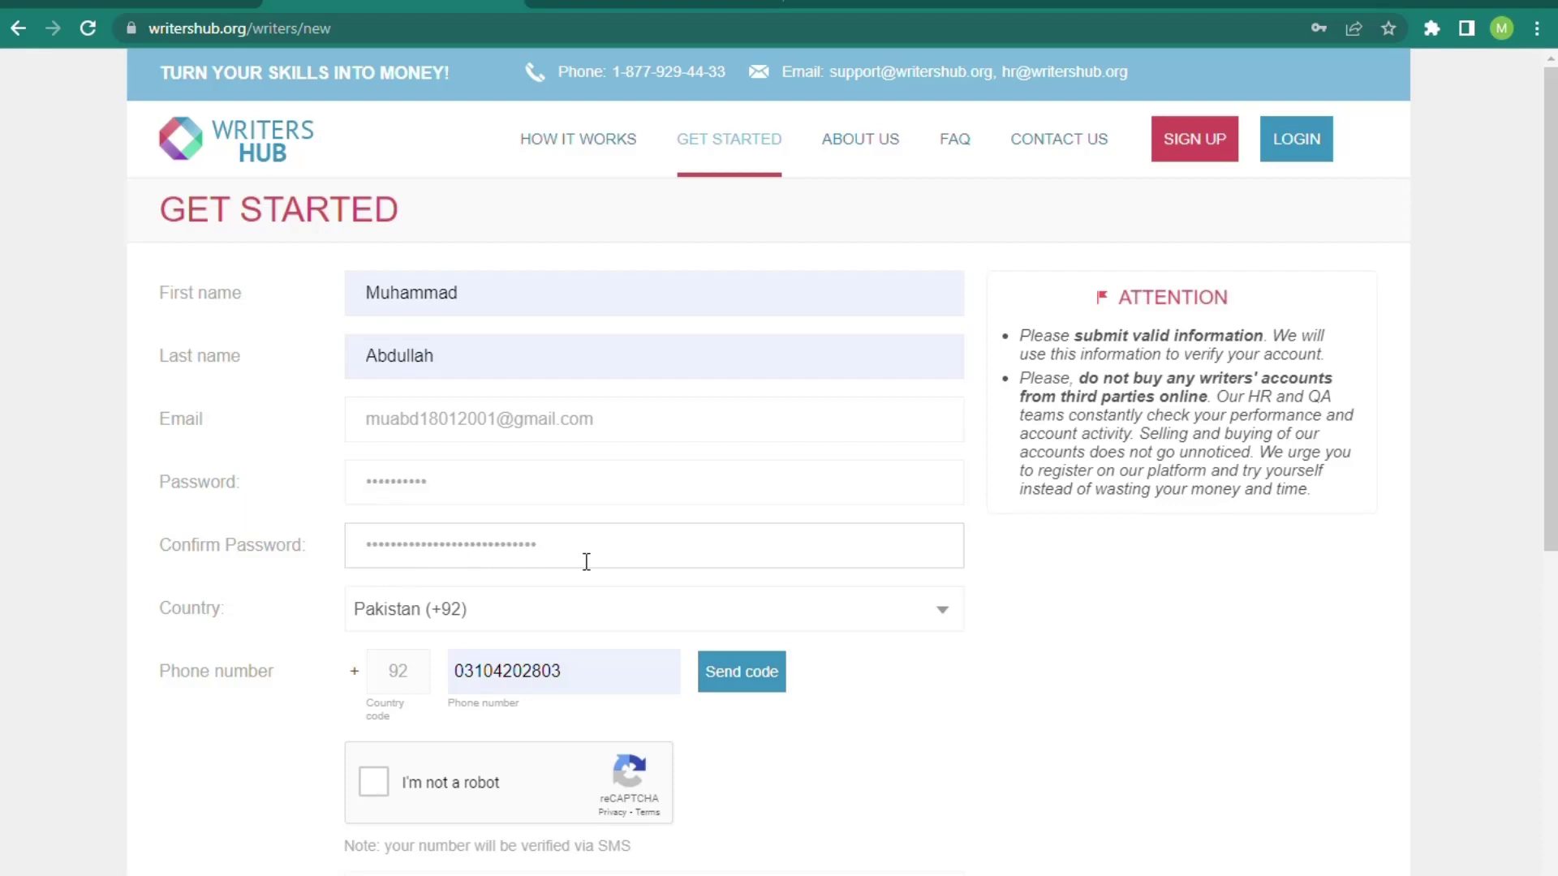
pyautogui.moveTo(584, 560); pyautogui.dragTo(288, 528)
pyautogui.press('BackSpace')
pyautogui.hotkey('ctrl', 'v')
pyautogui.moveTo(557, 558); pyautogui.dragTo(359, 549)
pyautogui.press('BackSpace')
pyautogui.write('a•••••••••')
# Pass the I'm not a robot check, then verify the phone number with the SMS code.
pyautogui.click(742, 675)
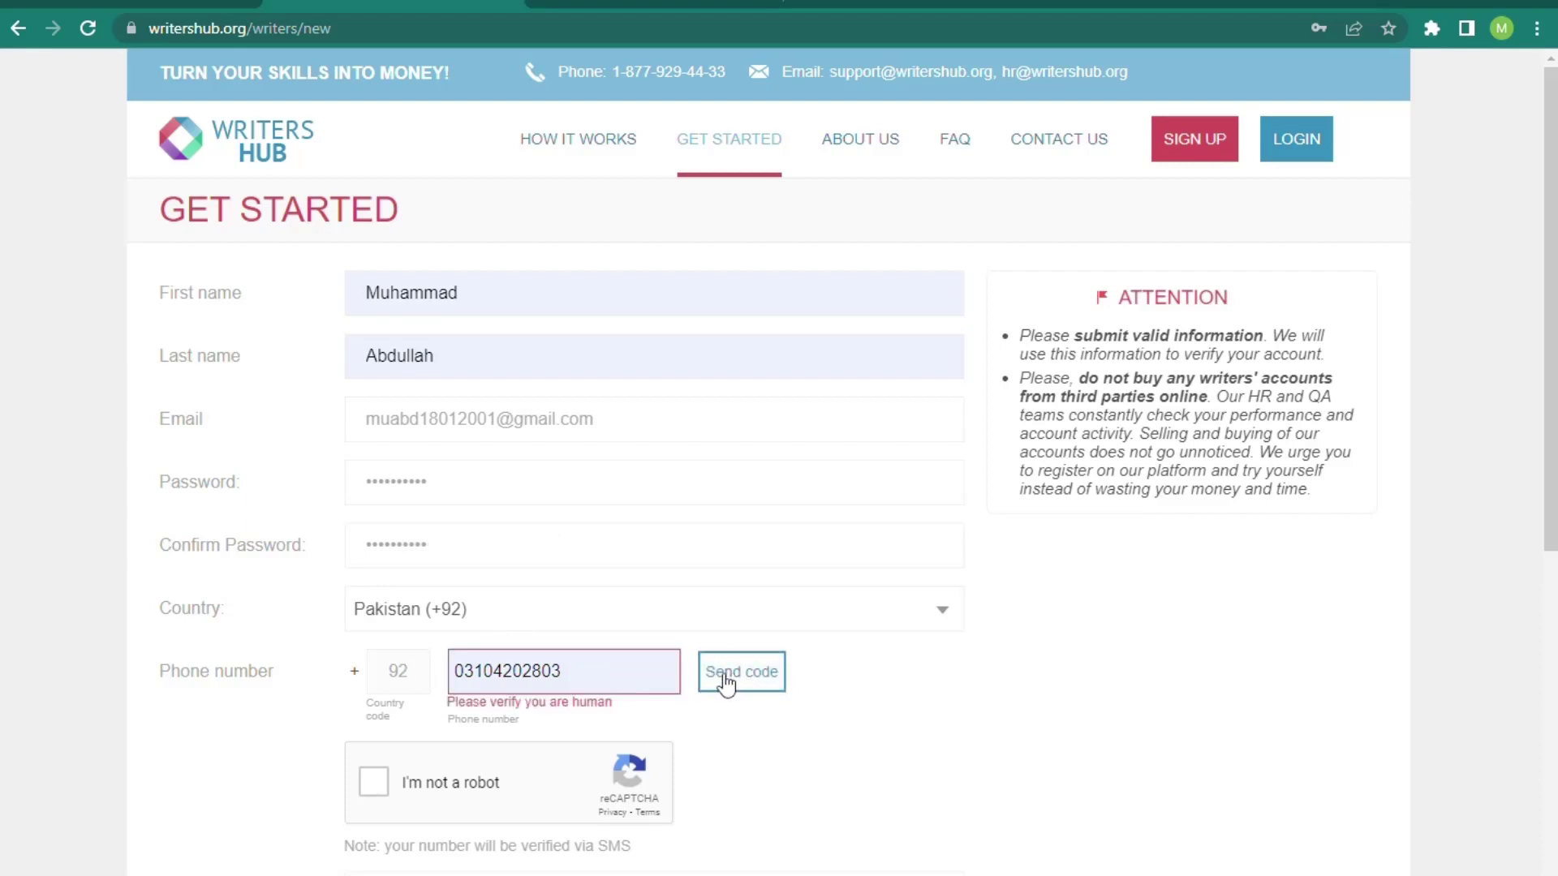
pyautogui.click(373, 786)
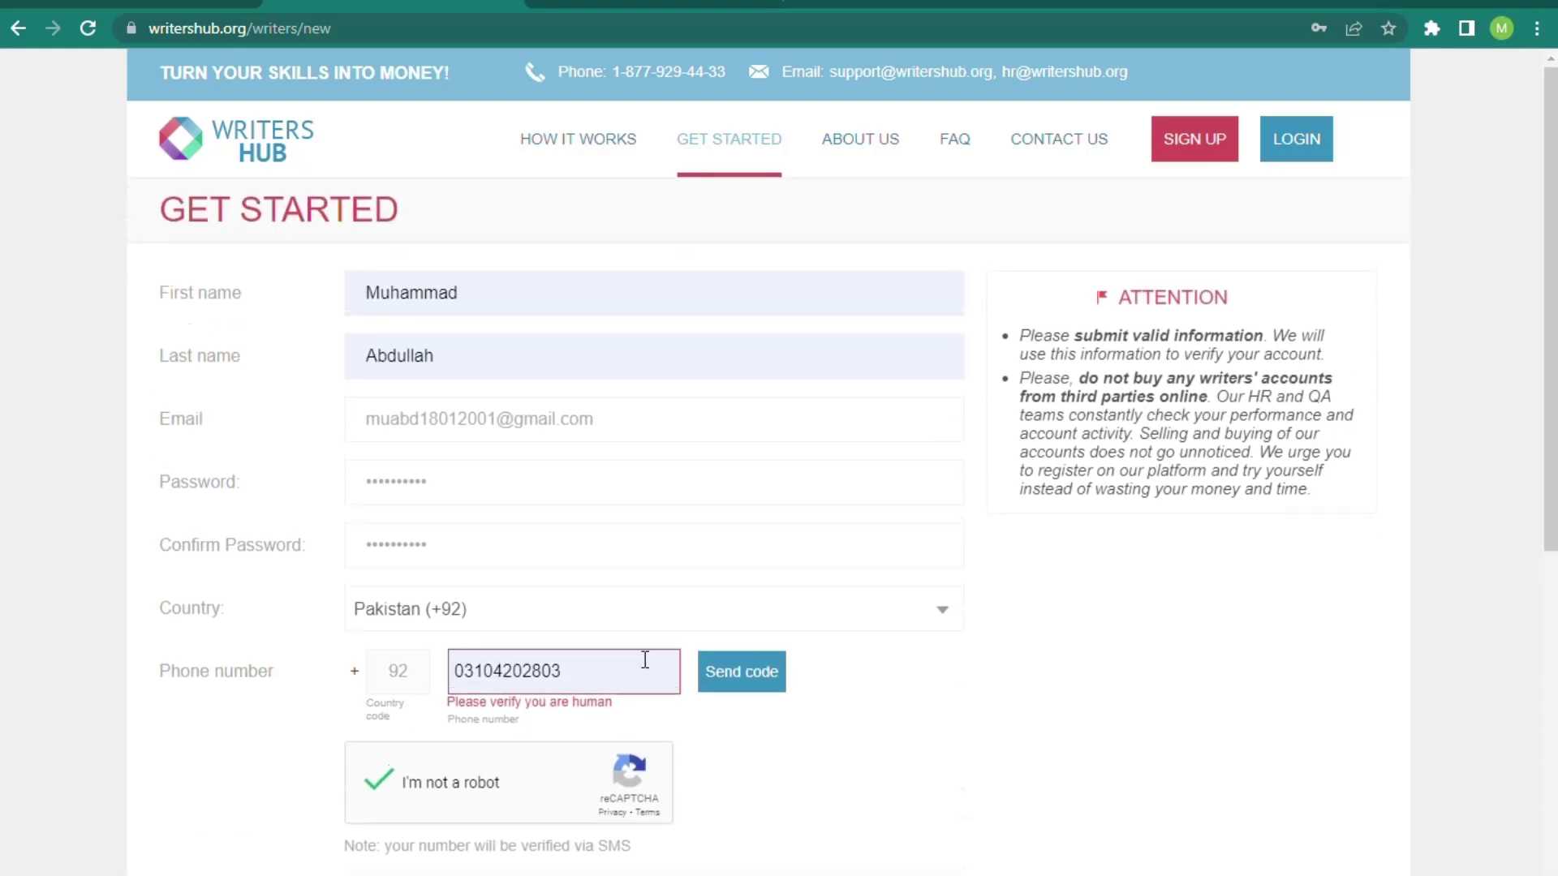
pyautogui.click(742, 678)
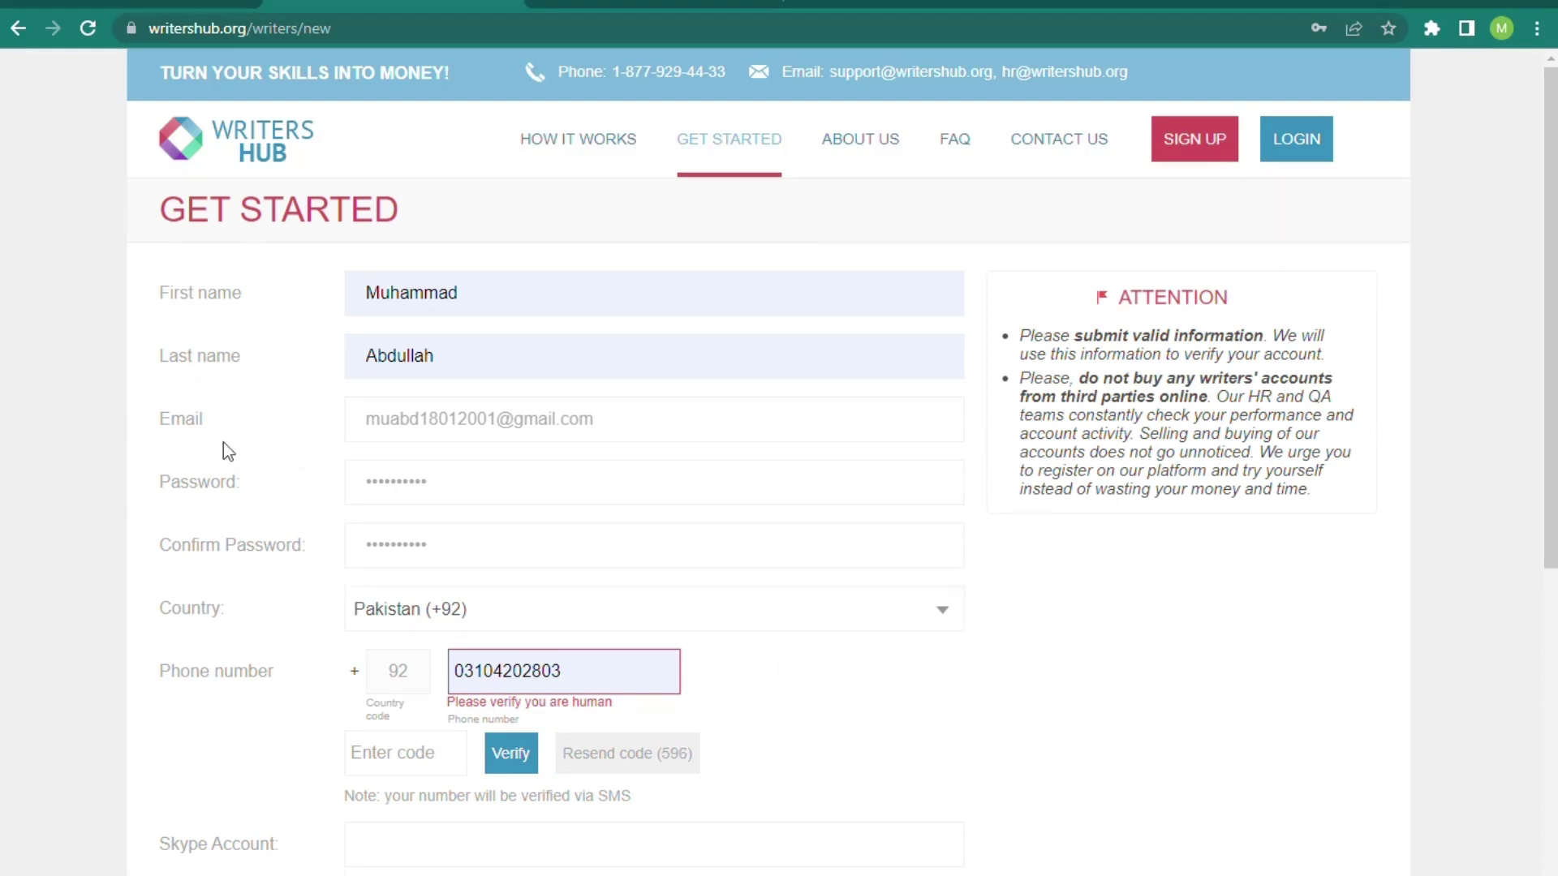
pyautogui.click(392, 771)
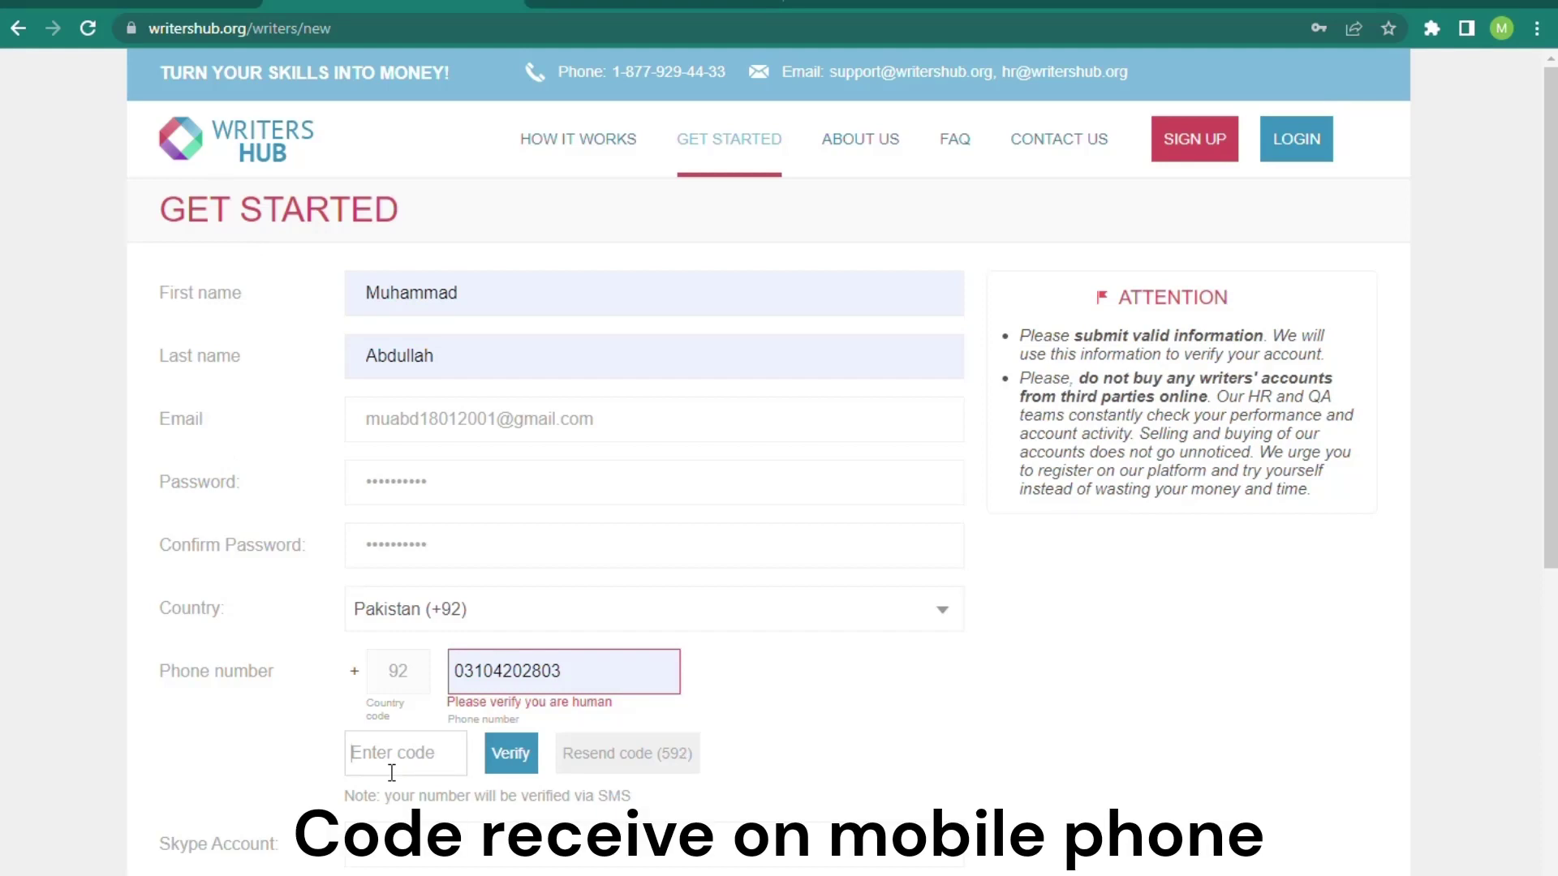
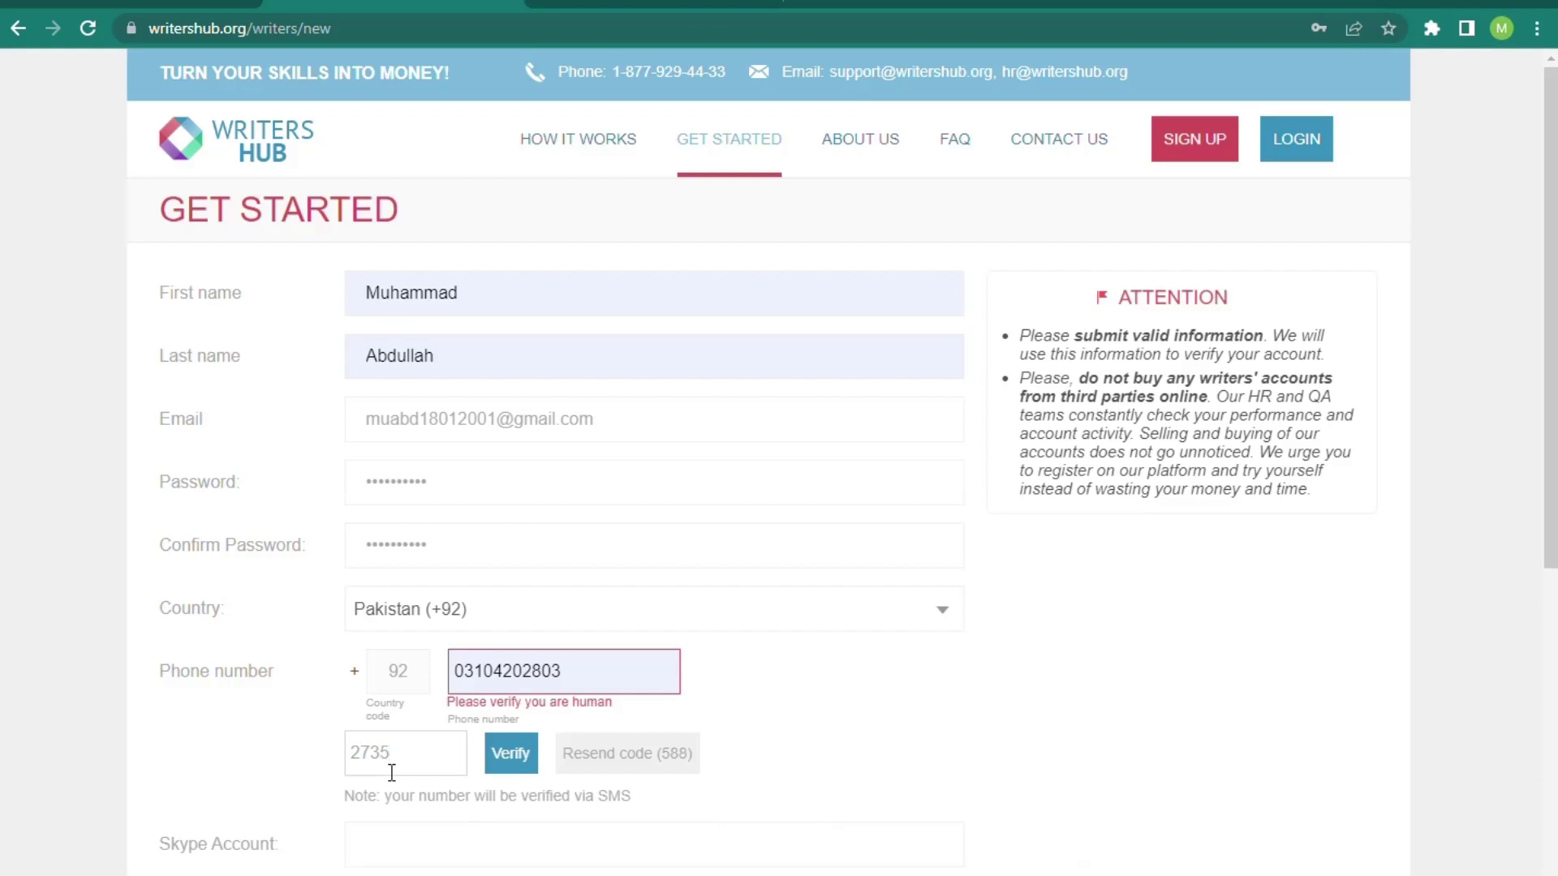
pyautogui.click(535, 759)
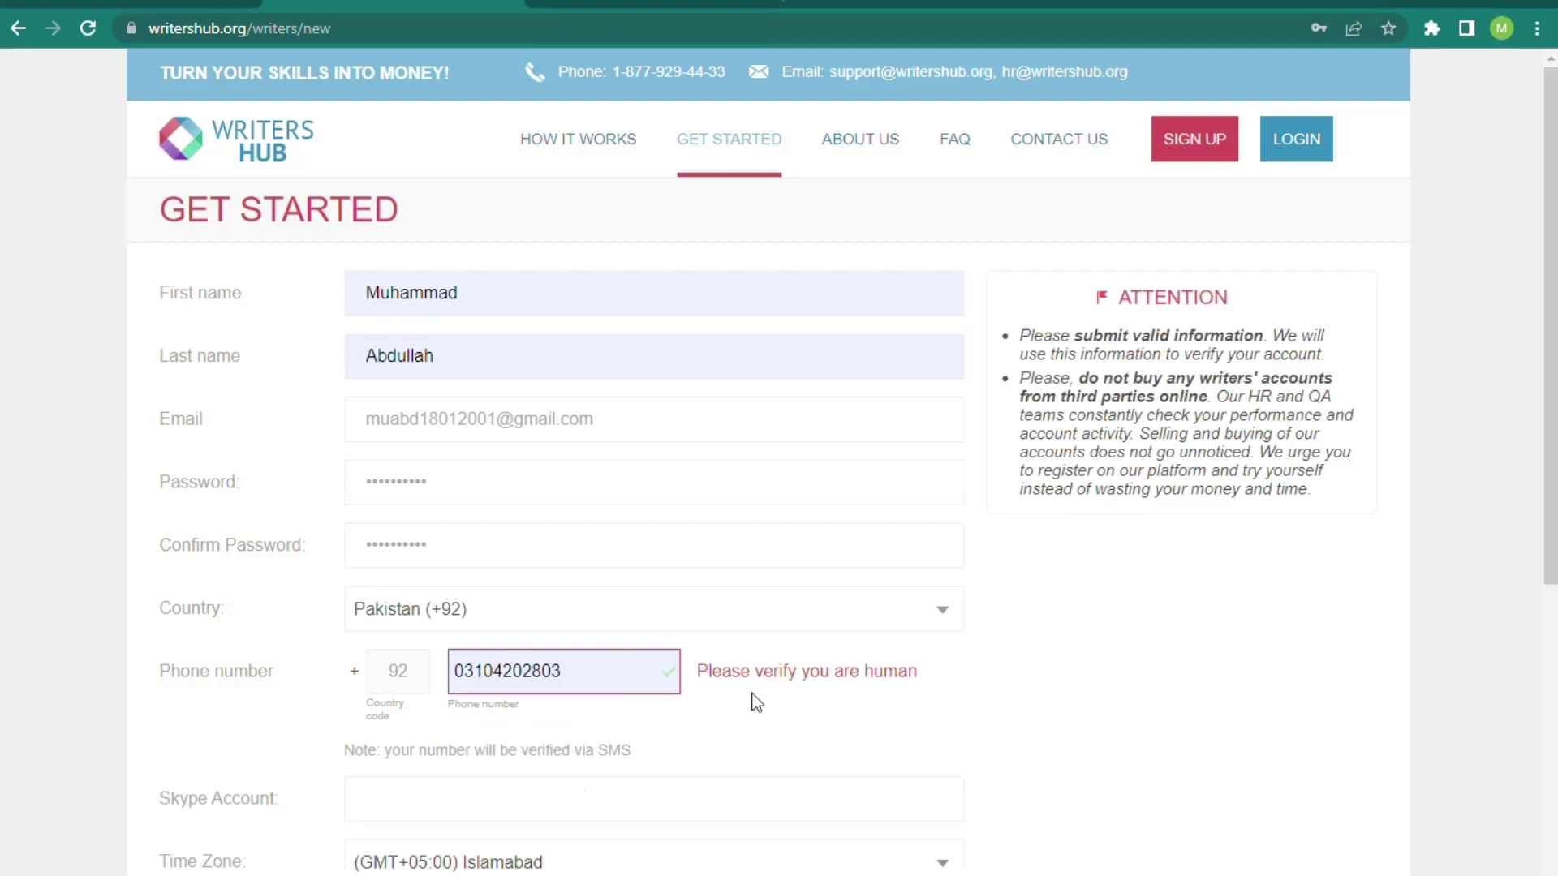
pyautogui.scroll(-1, 740, 720)
# Enter the Skype account, choose Writing and research as the skill category, and add Sports.
pyautogui.click(438, 707)
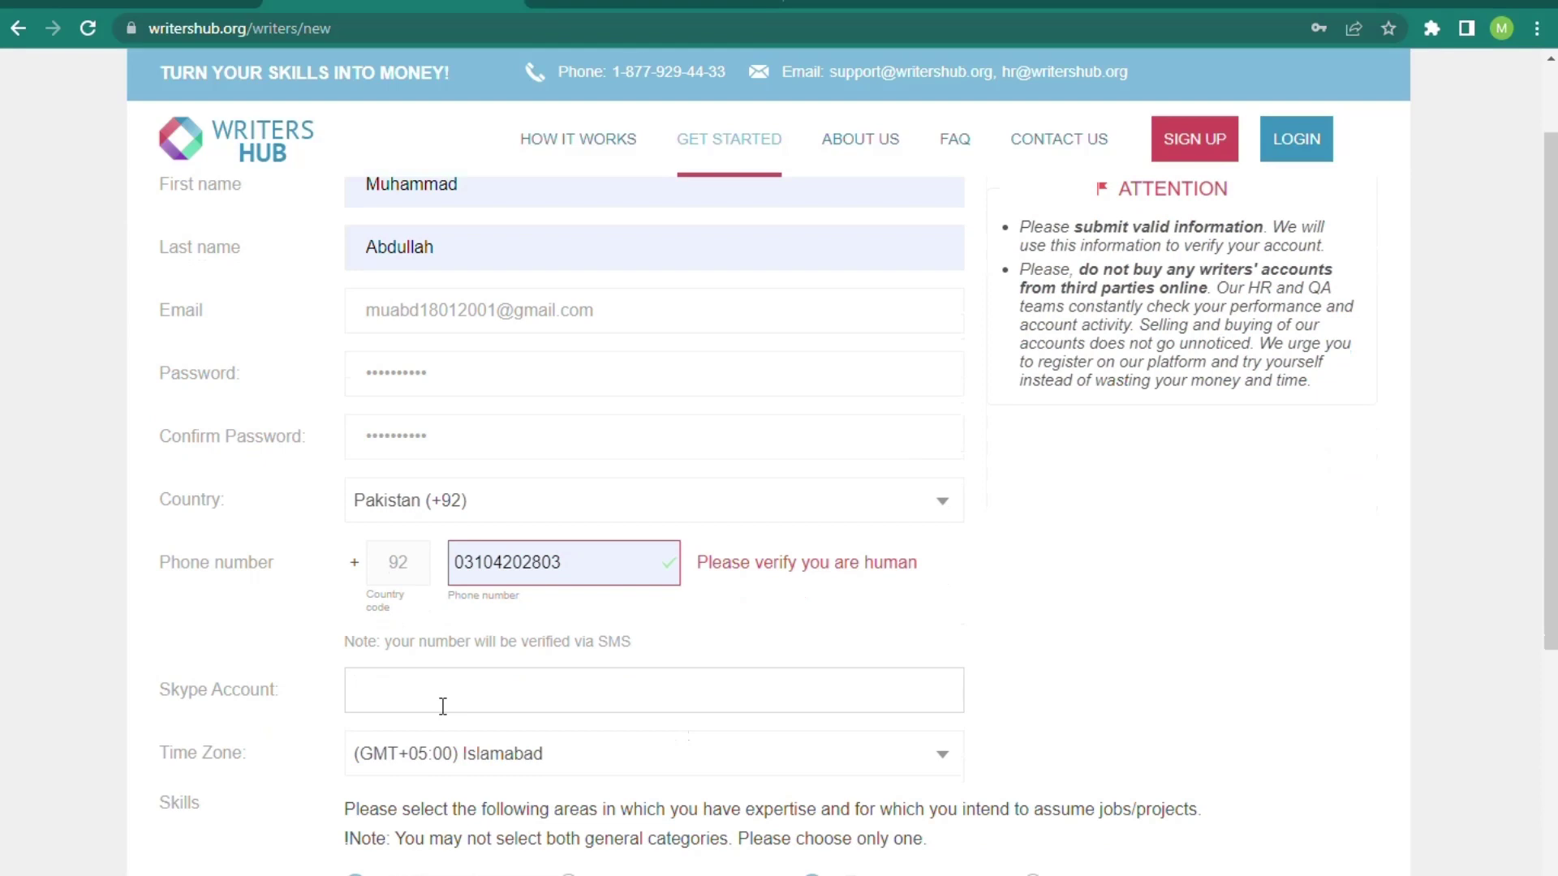
pyautogui.write('AB700')
pyautogui.scroll(-3, 442, 706)
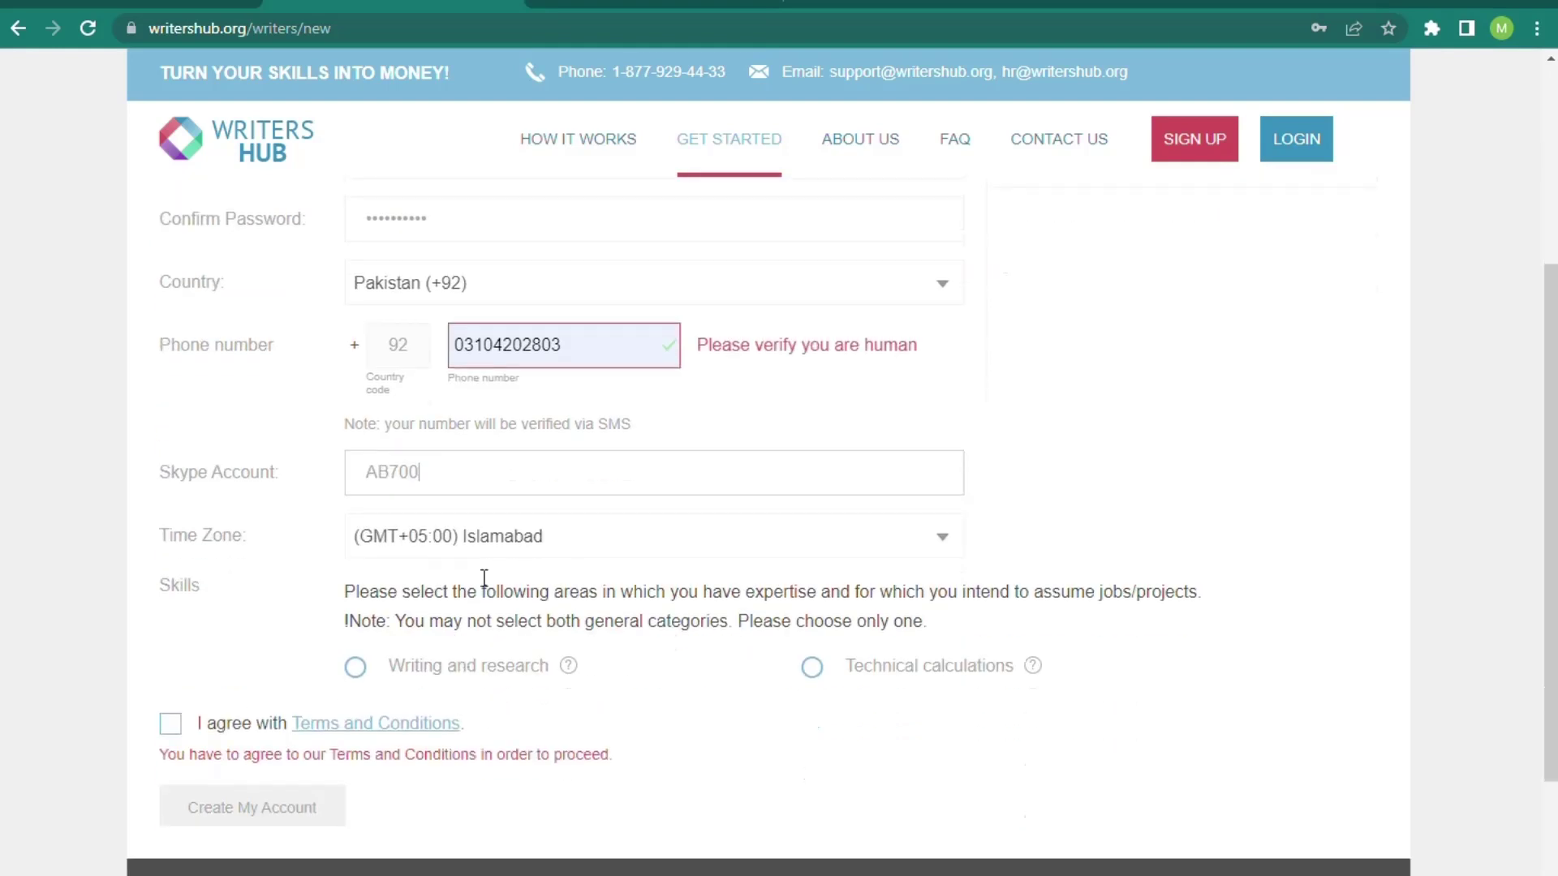
pyautogui.click(358, 670)
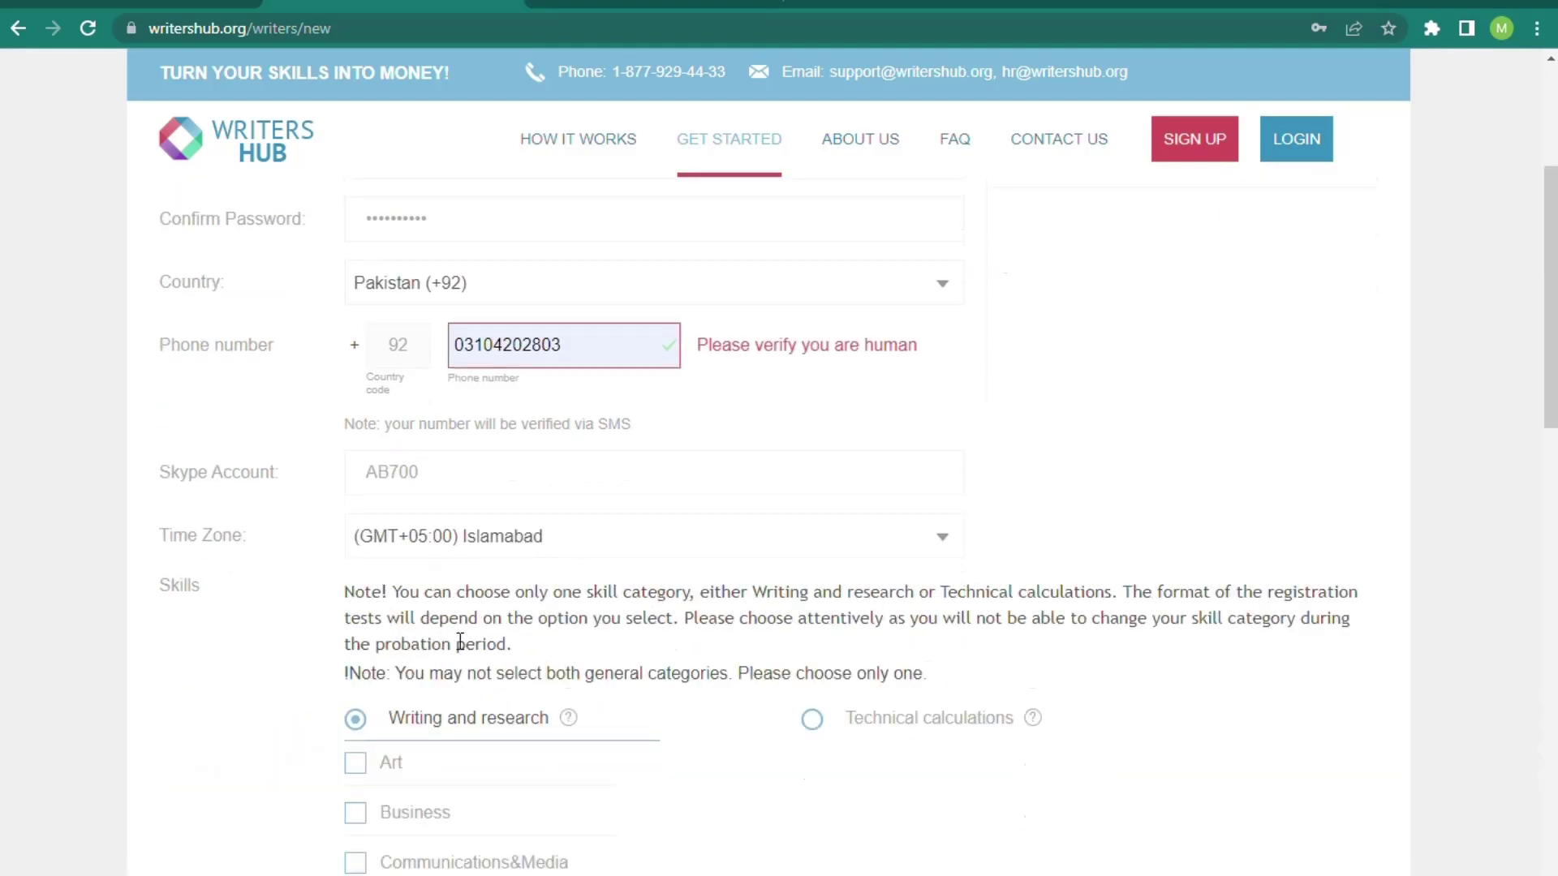
pyautogui.scroll(-4, 455, 641)
pyautogui.scroll(-2, 370, 737)
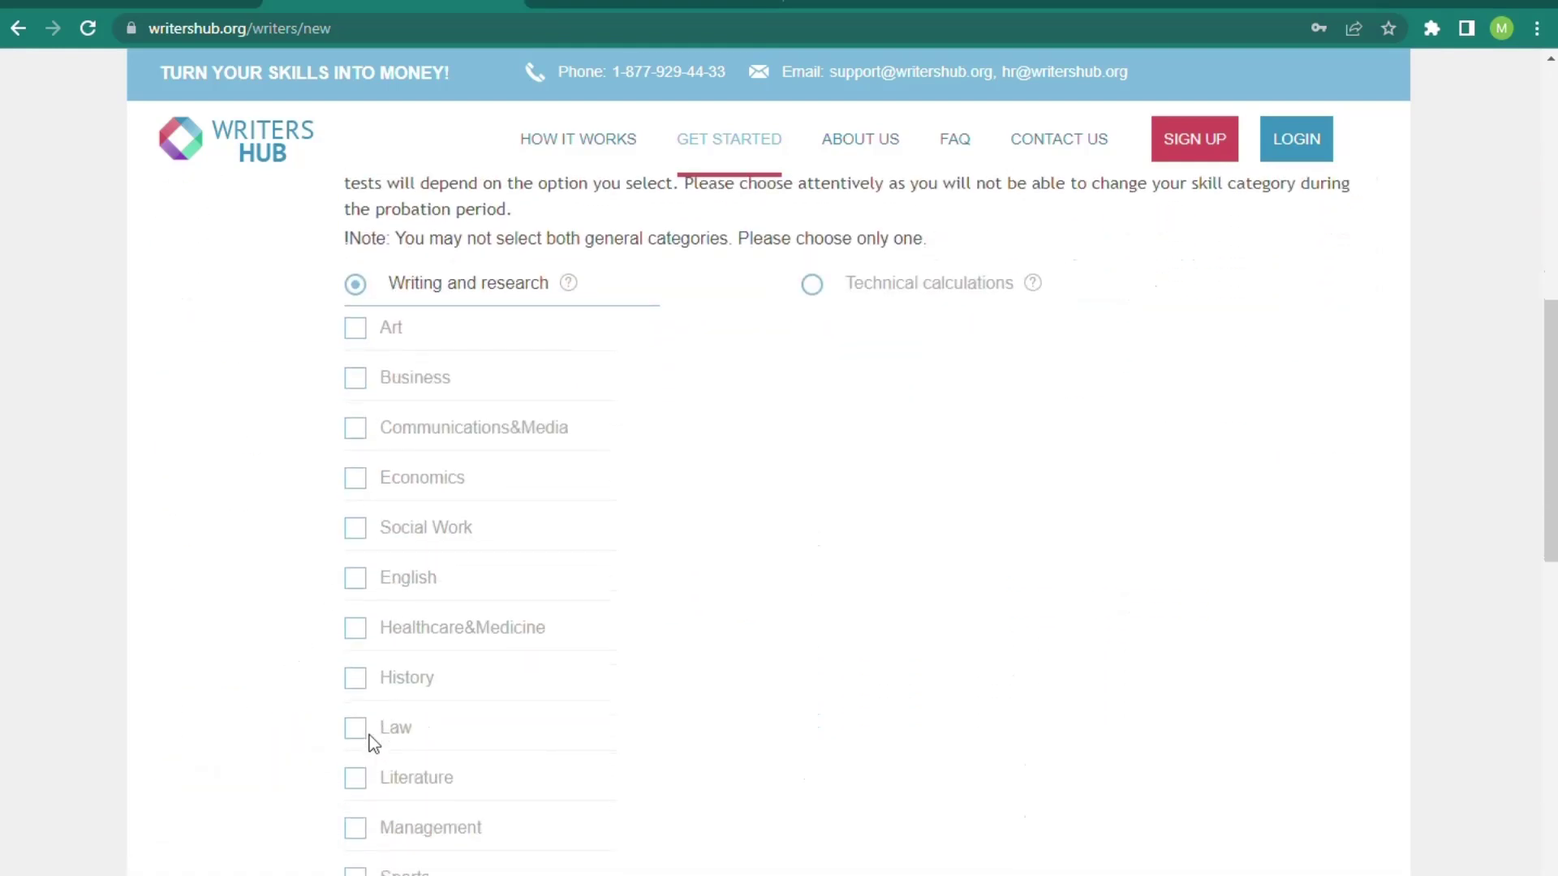
pyautogui.scroll(-3, 367, 738)
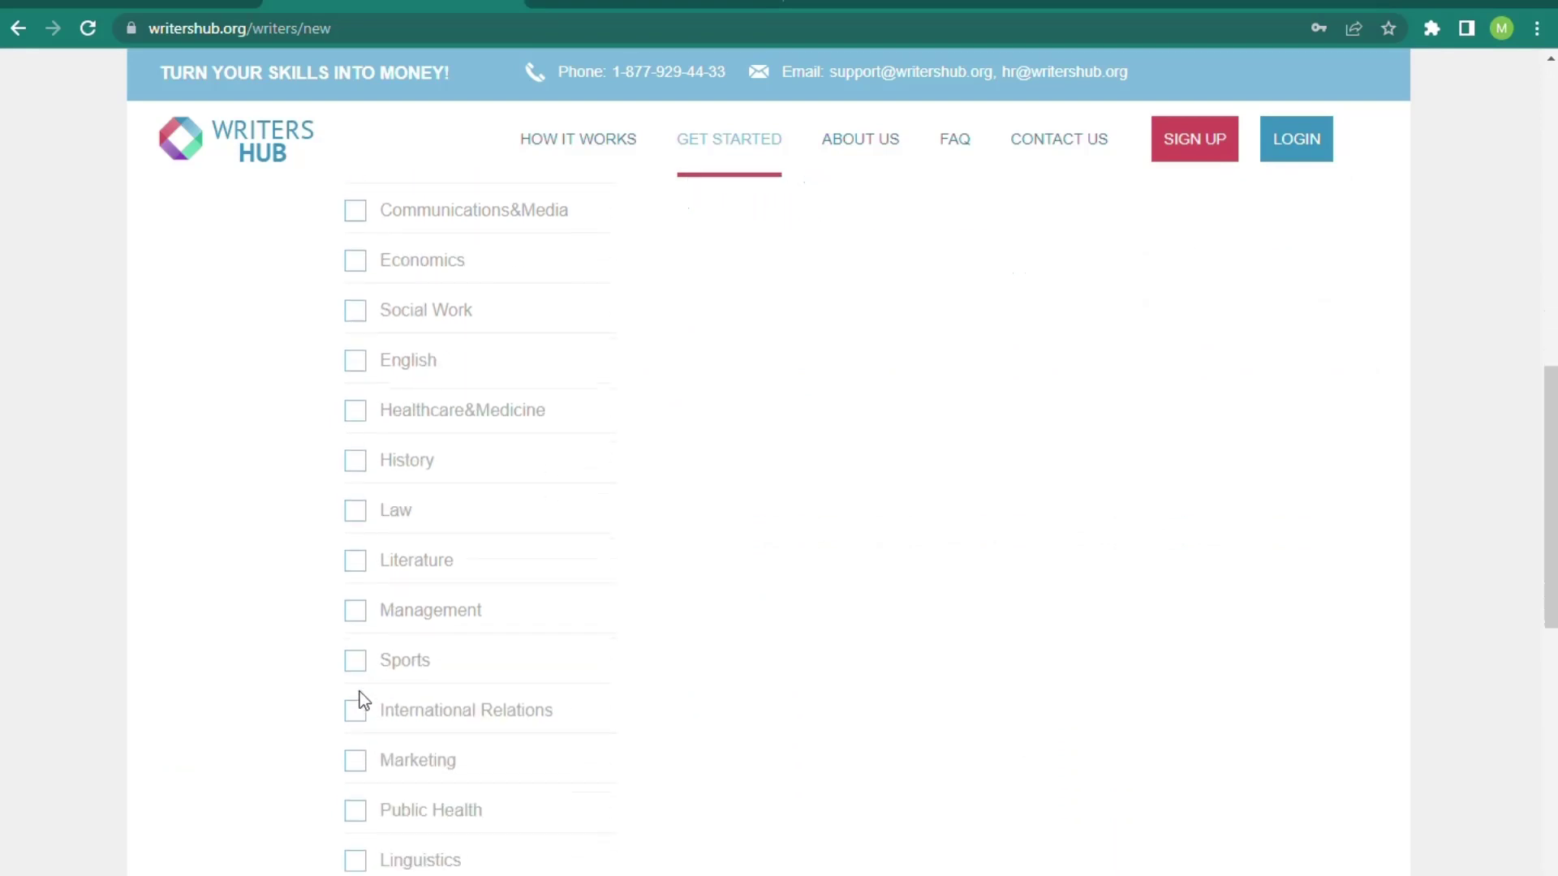
pyautogui.click(357, 664)
# Accept the Terms and Conditions and create the writer account.
pyautogui.scroll(-4, 436, 674)
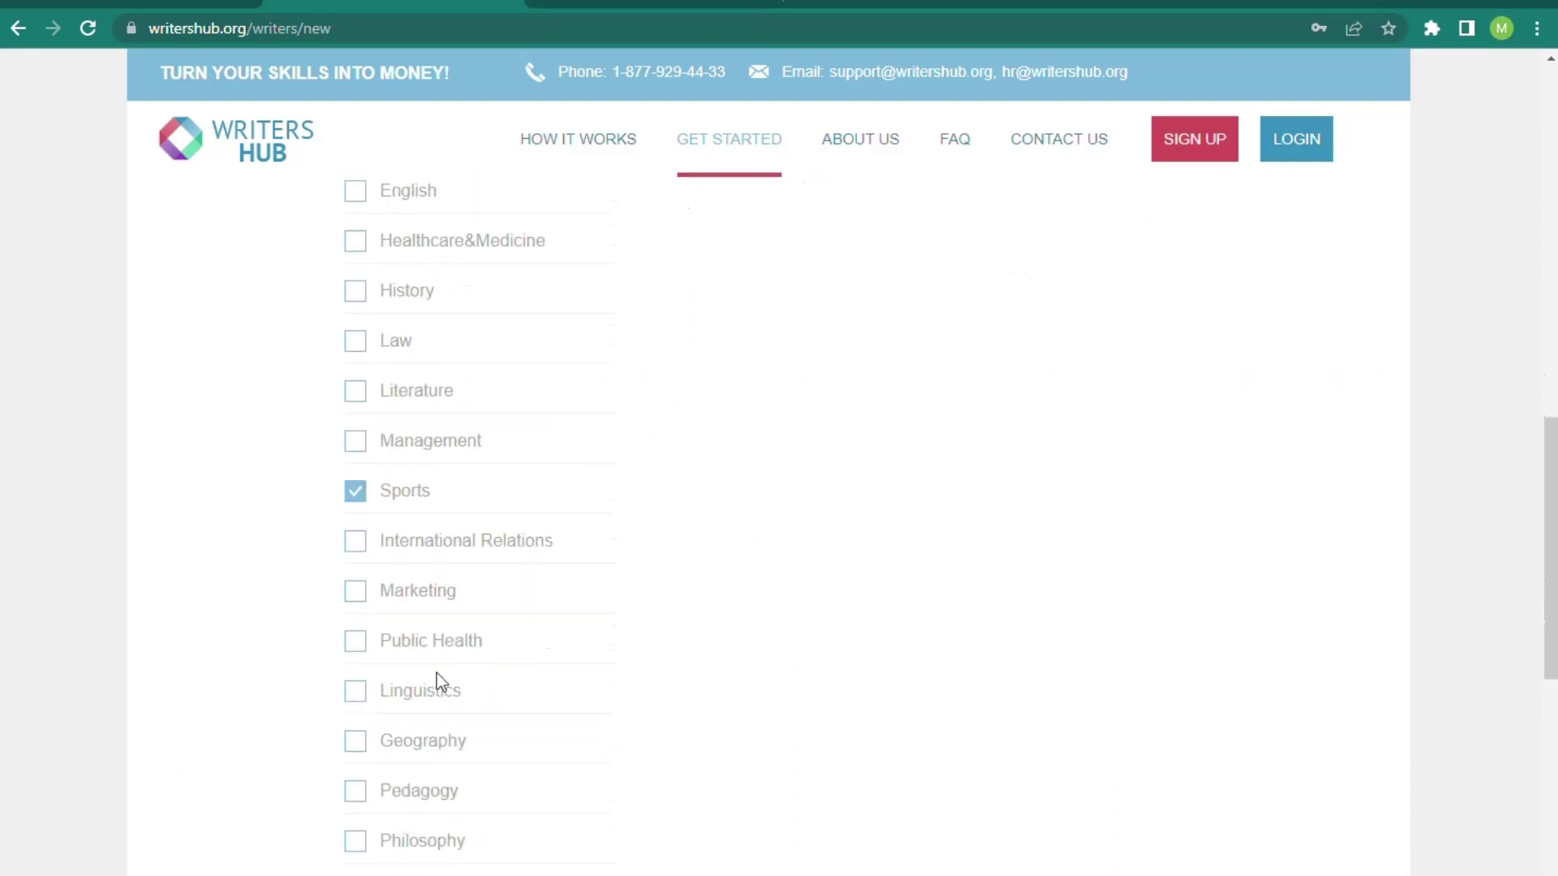
pyautogui.scroll(-5, 435, 674)
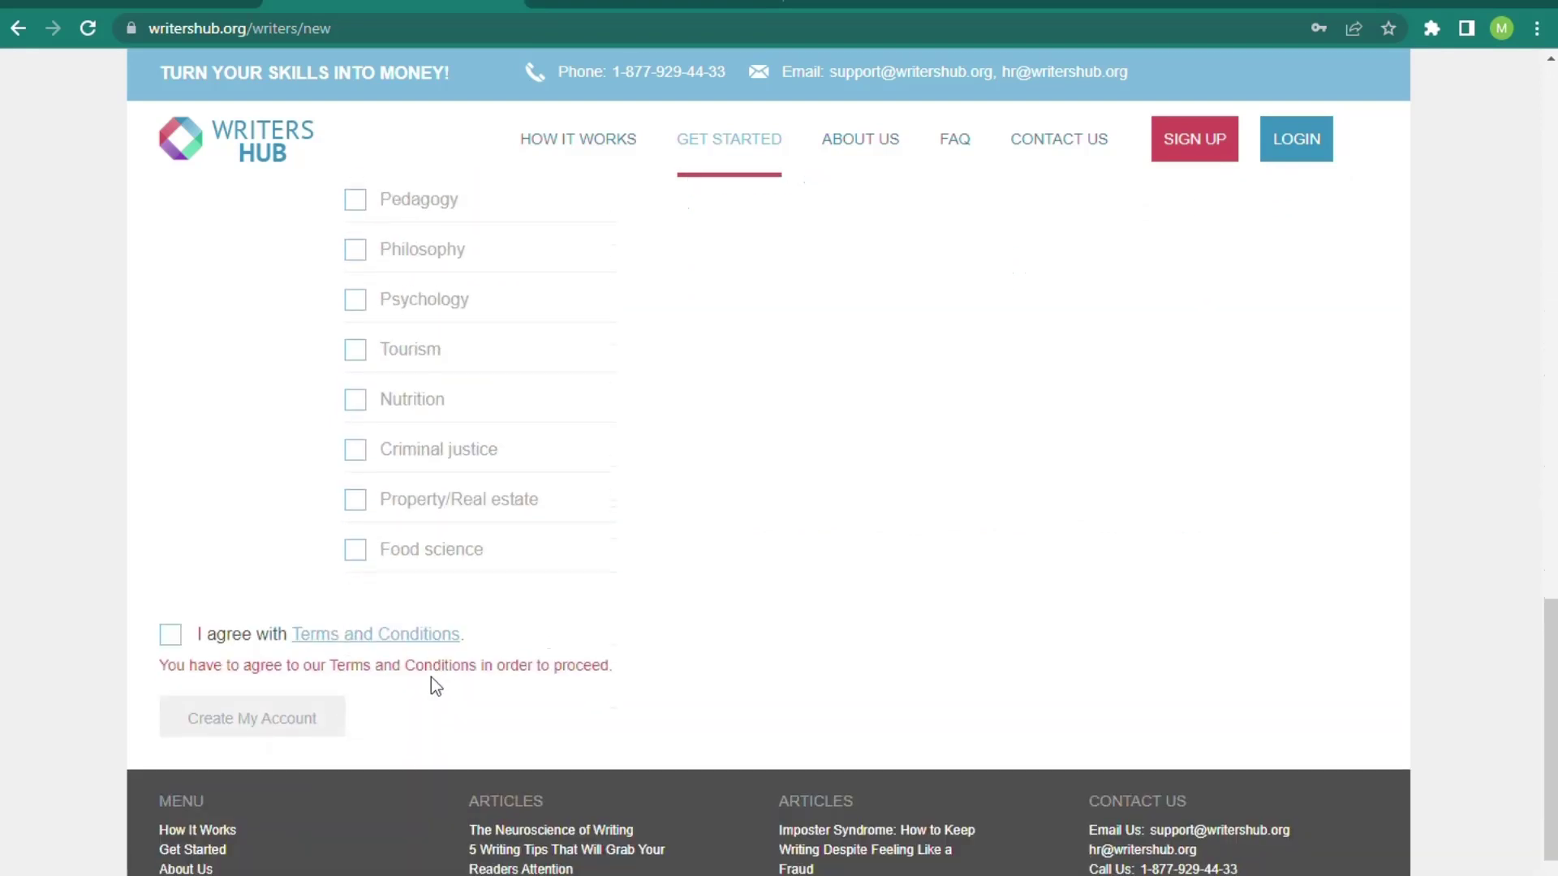
pyautogui.click(168, 638)
pyautogui.click(280, 700)
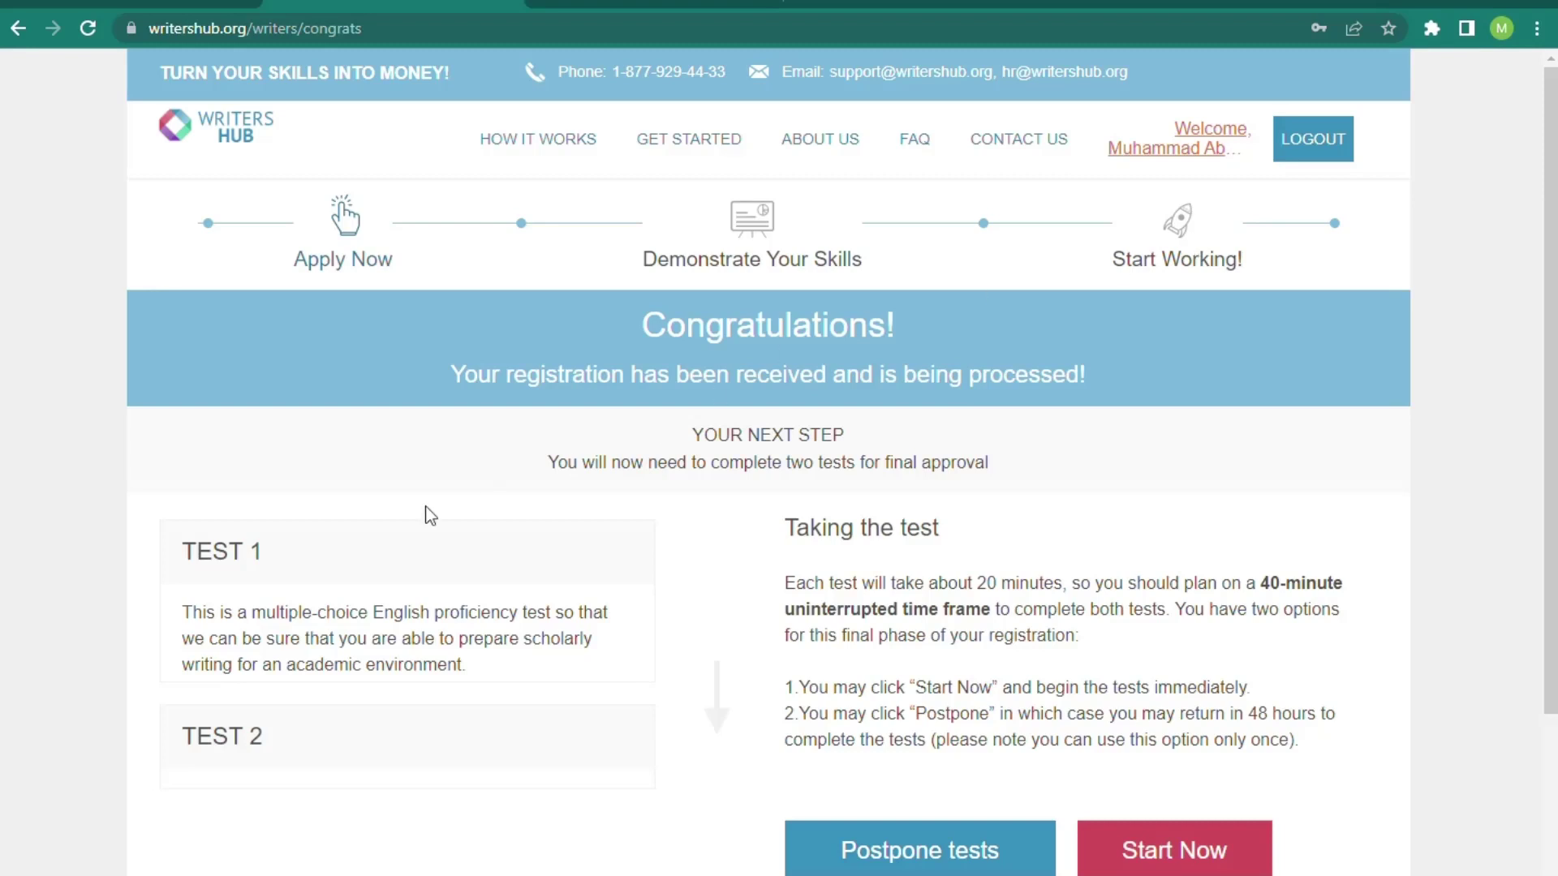
# Read the test instructions on the Congratulations page and start both tests now.
pyautogui.scroll(-1, 284, 591)
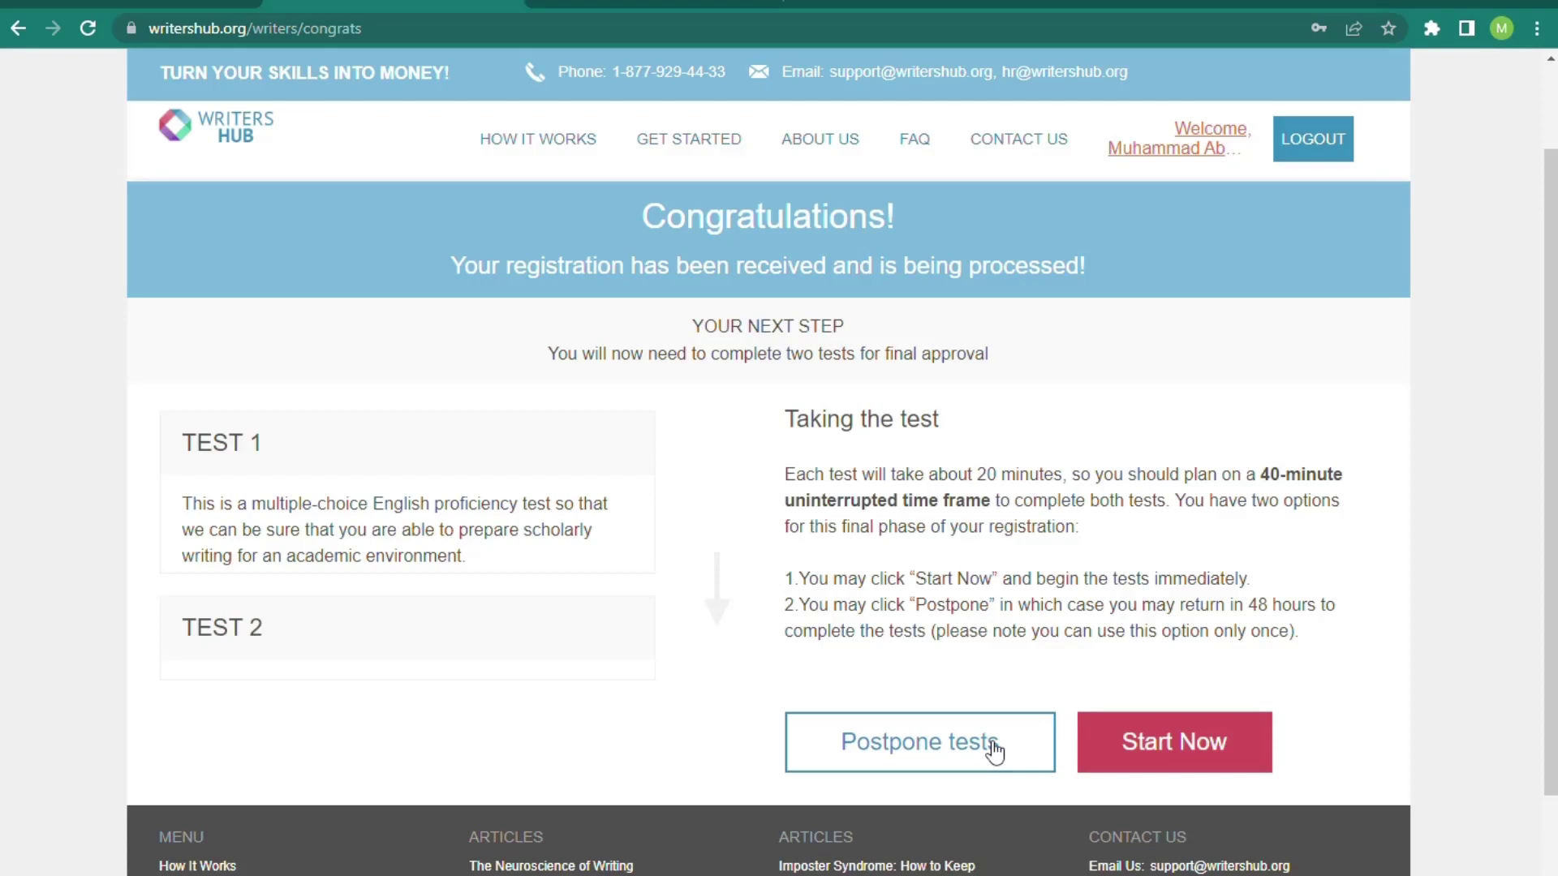
pyautogui.click(1179, 748)
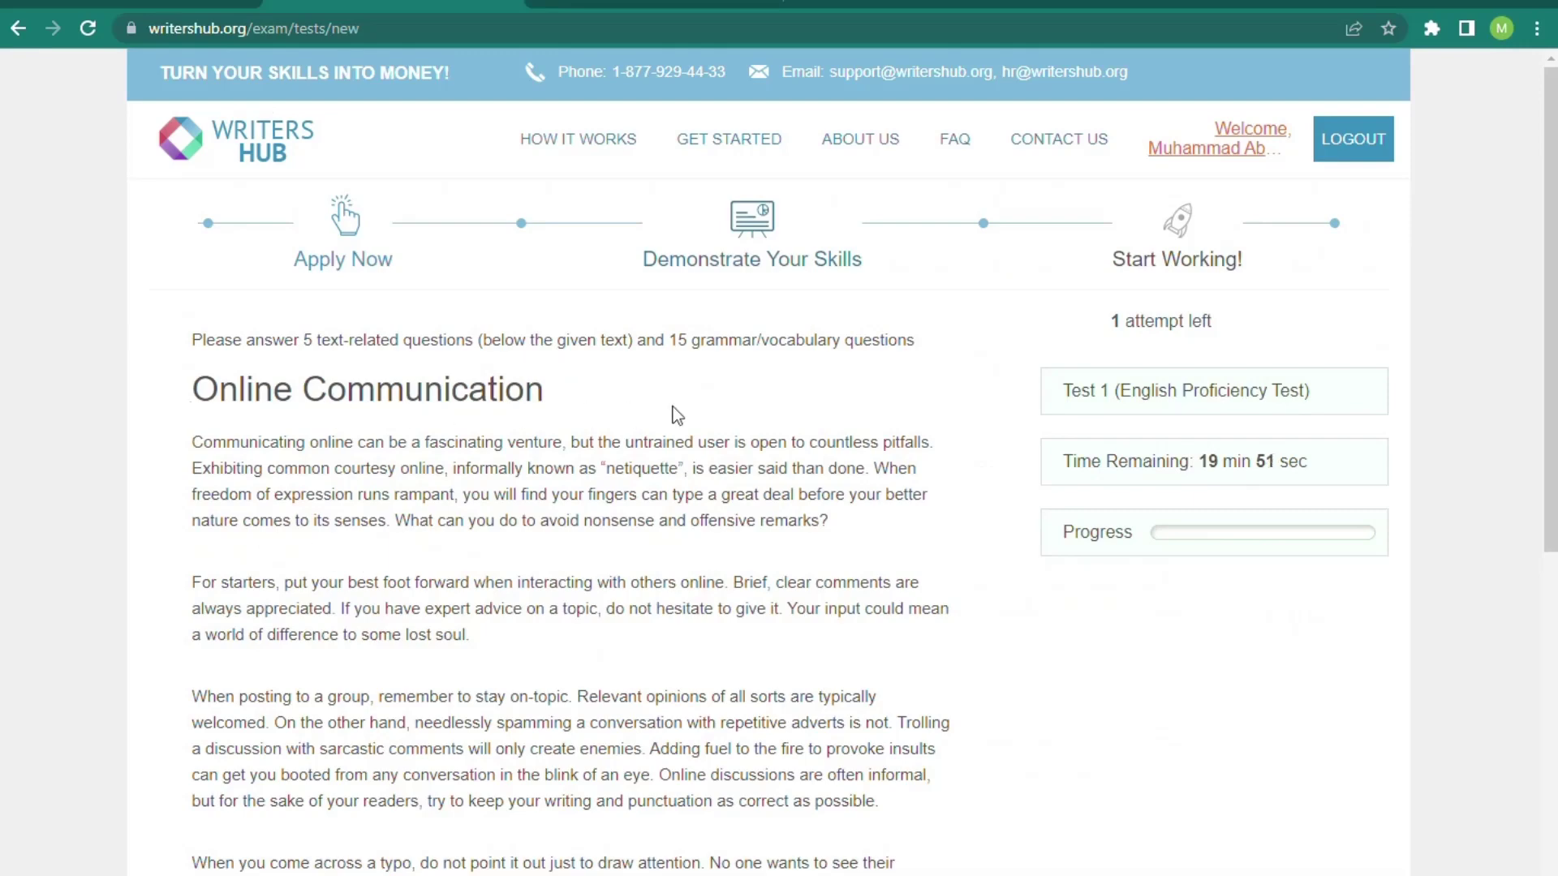
# Scroll past the Online Communication passage down to the first question.
pyautogui.scroll(-1, 244, 418)
pyautogui.scroll(-2, 527, 361)
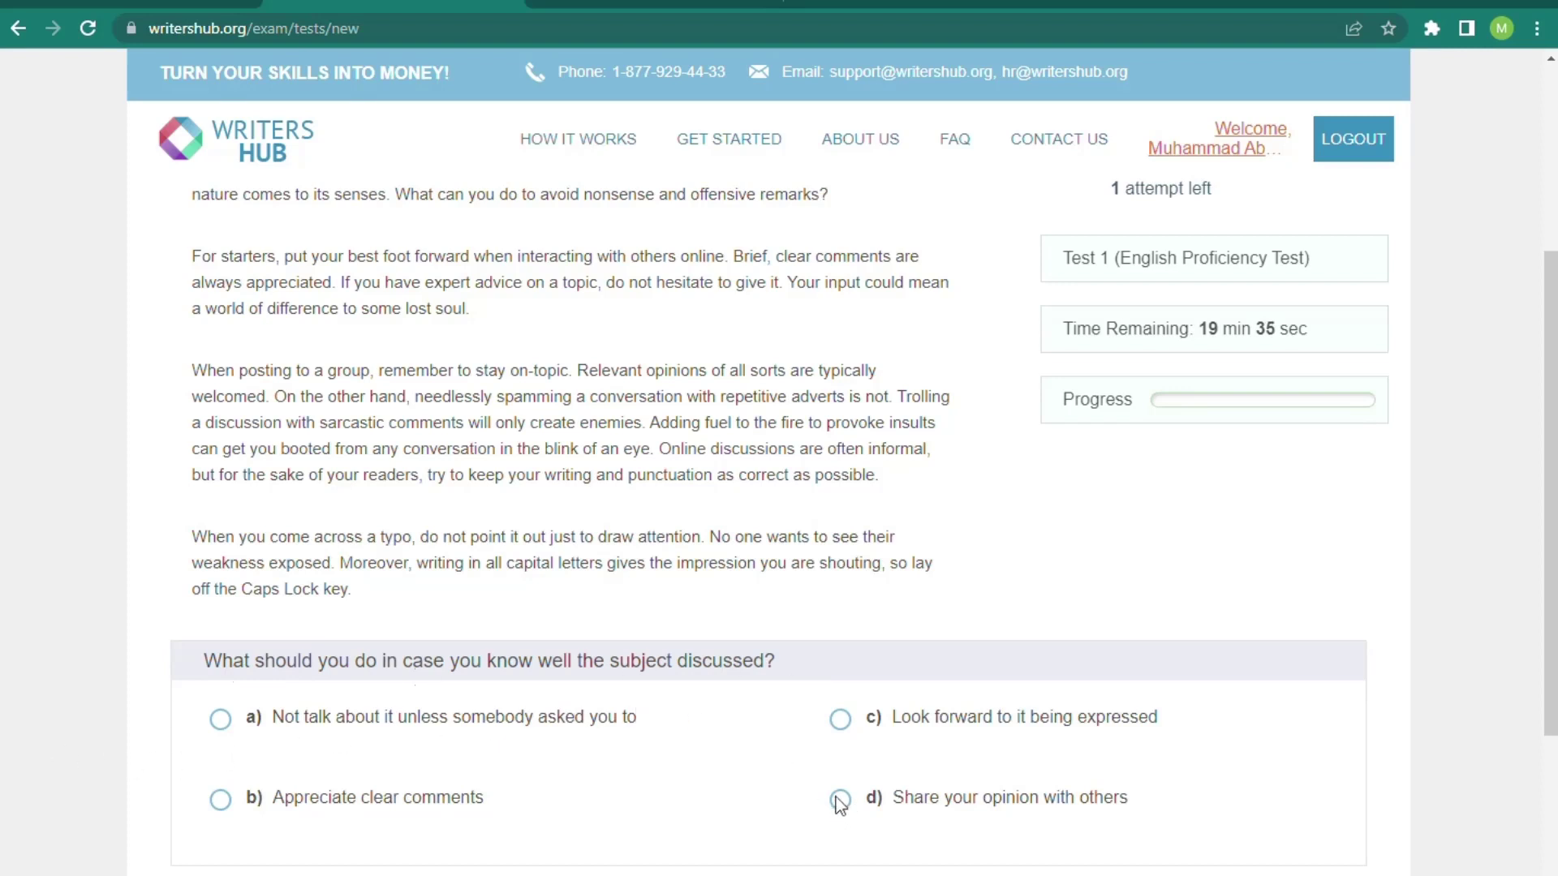
pyautogui.scroll(-3, 751, 783)
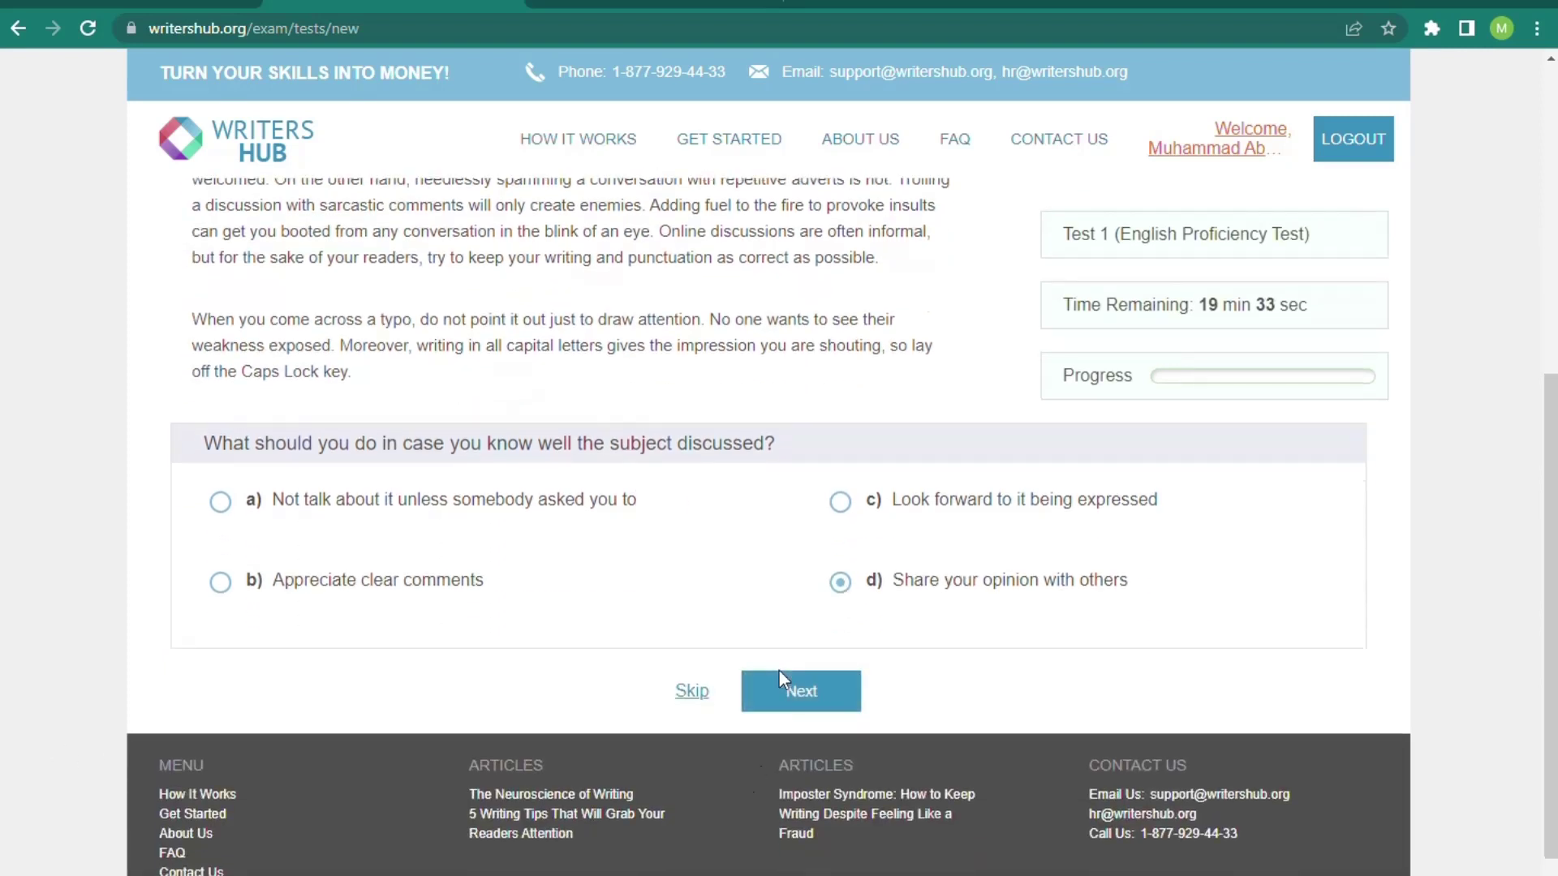
# Answer the passage questions: motivates politeness, not calling attention, being informal, and being laid-back.
pyautogui.click(801, 691)
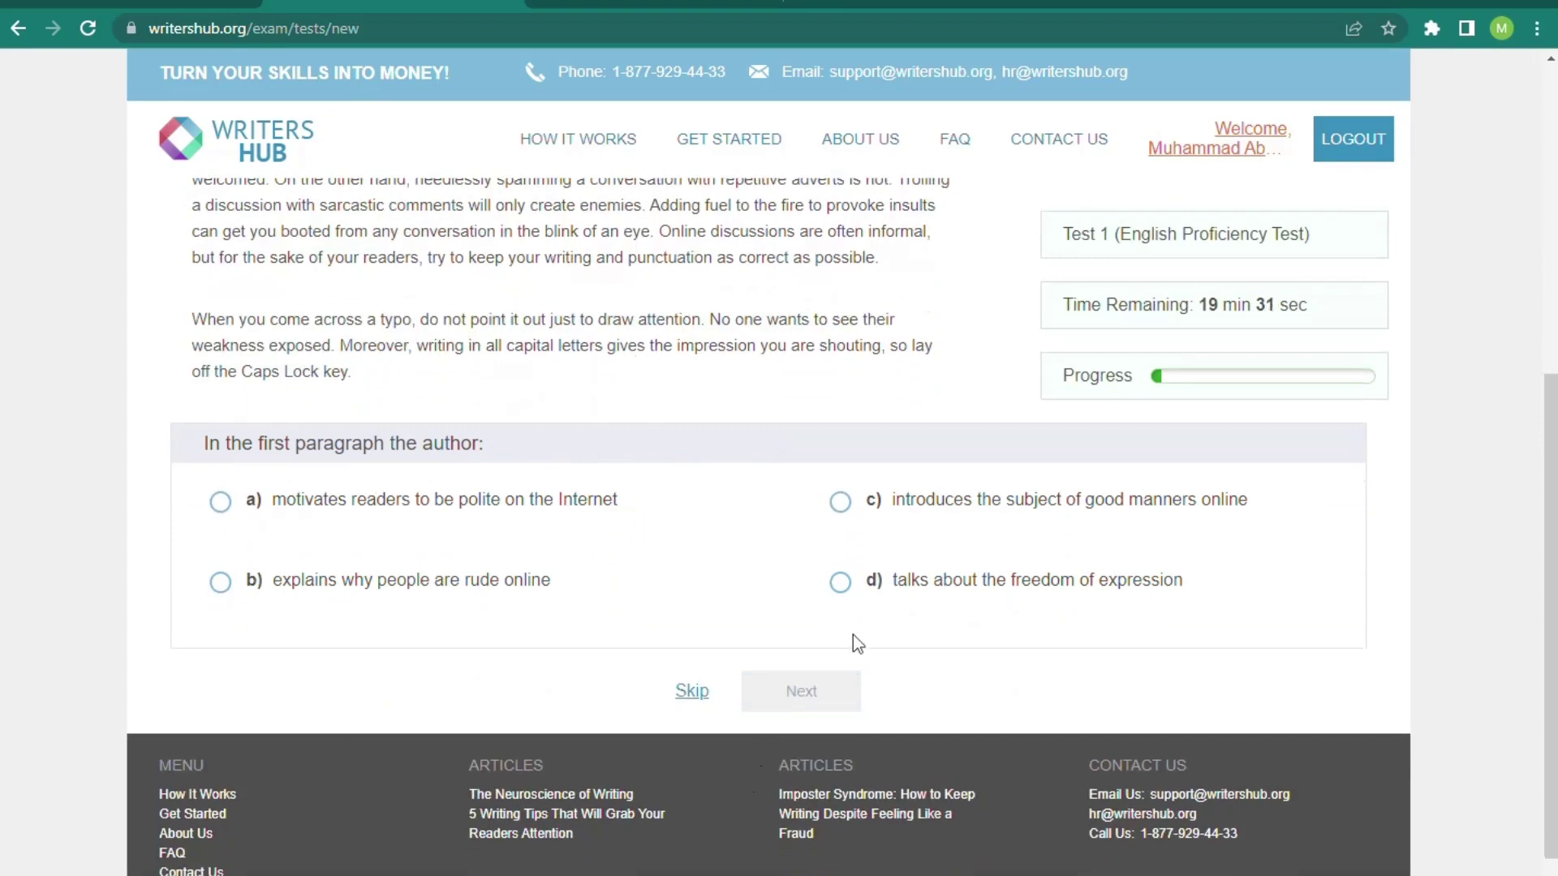
pyautogui.click(230, 506)
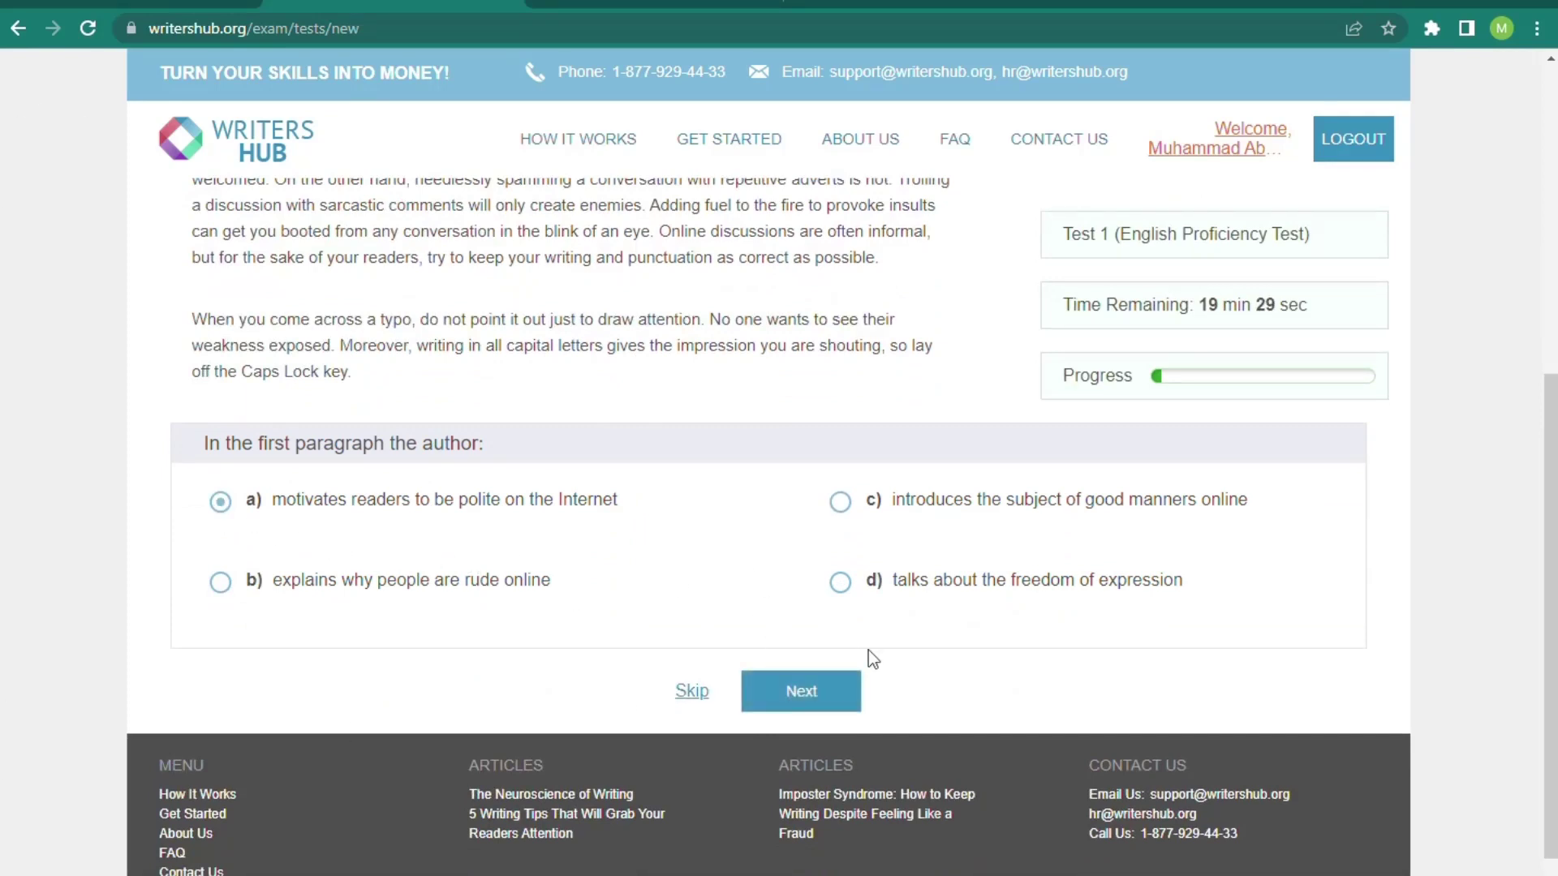
pyautogui.click(811, 690)
pyautogui.click(841, 503)
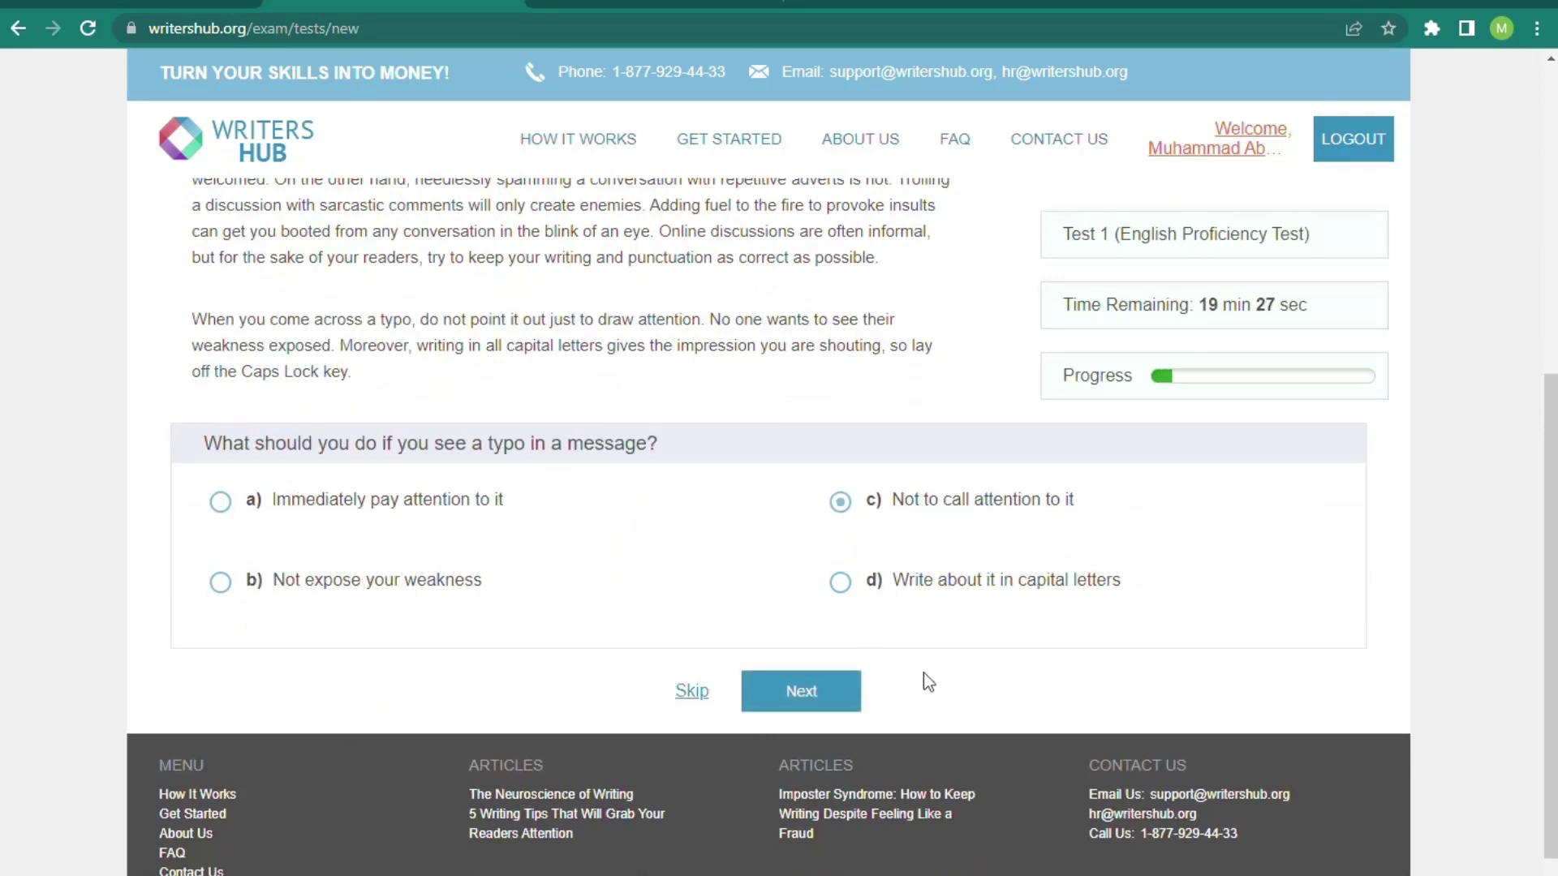
pyautogui.click(801, 690)
pyautogui.click(840, 582)
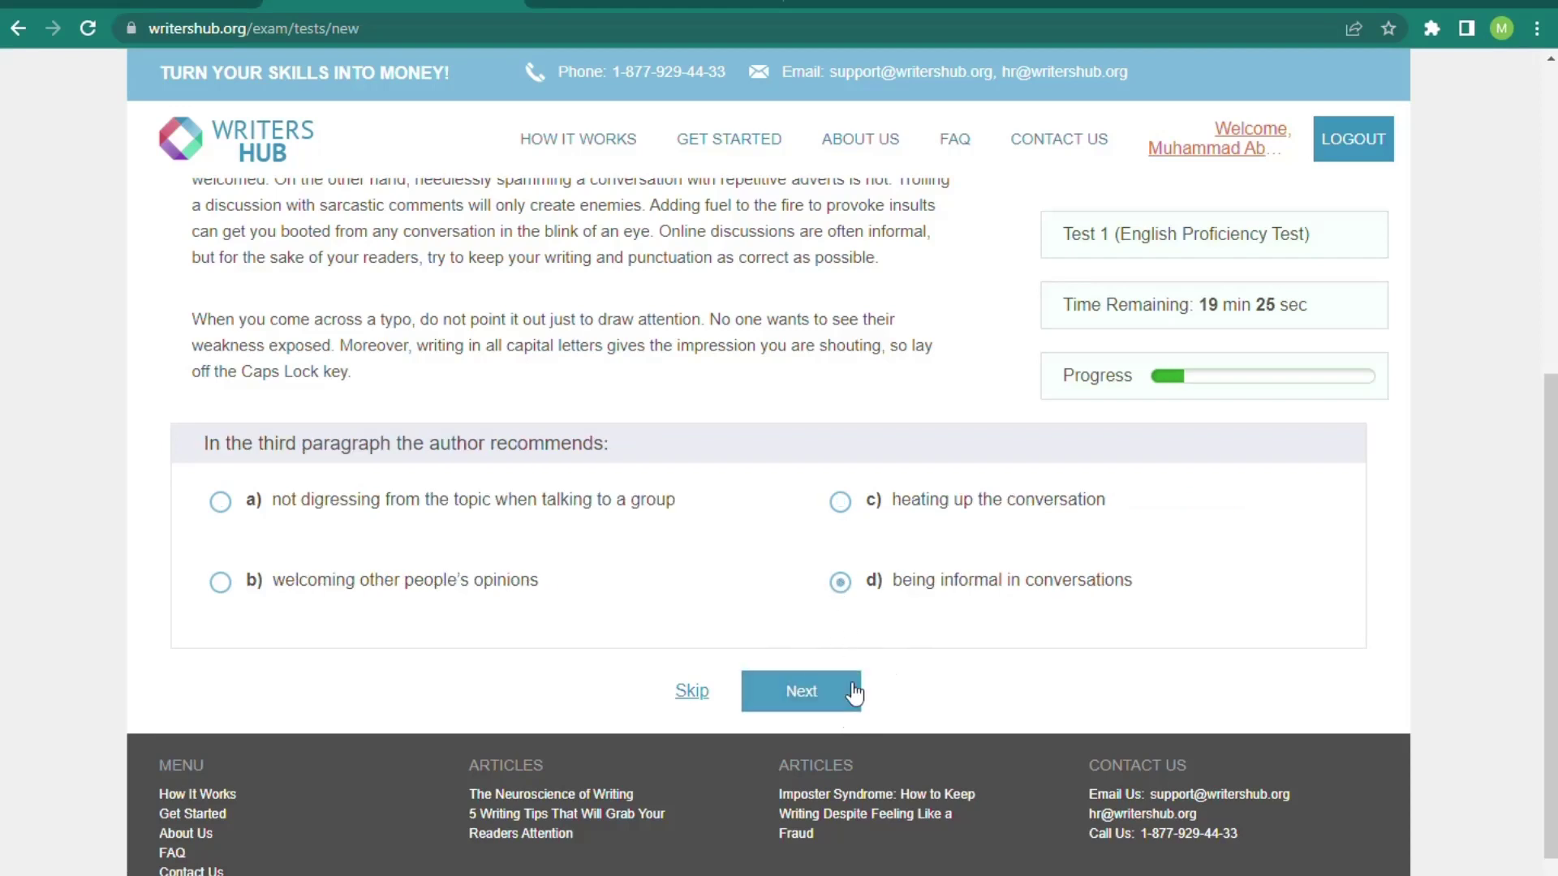
pyautogui.click(800, 690)
pyautogui.click(256, 584)
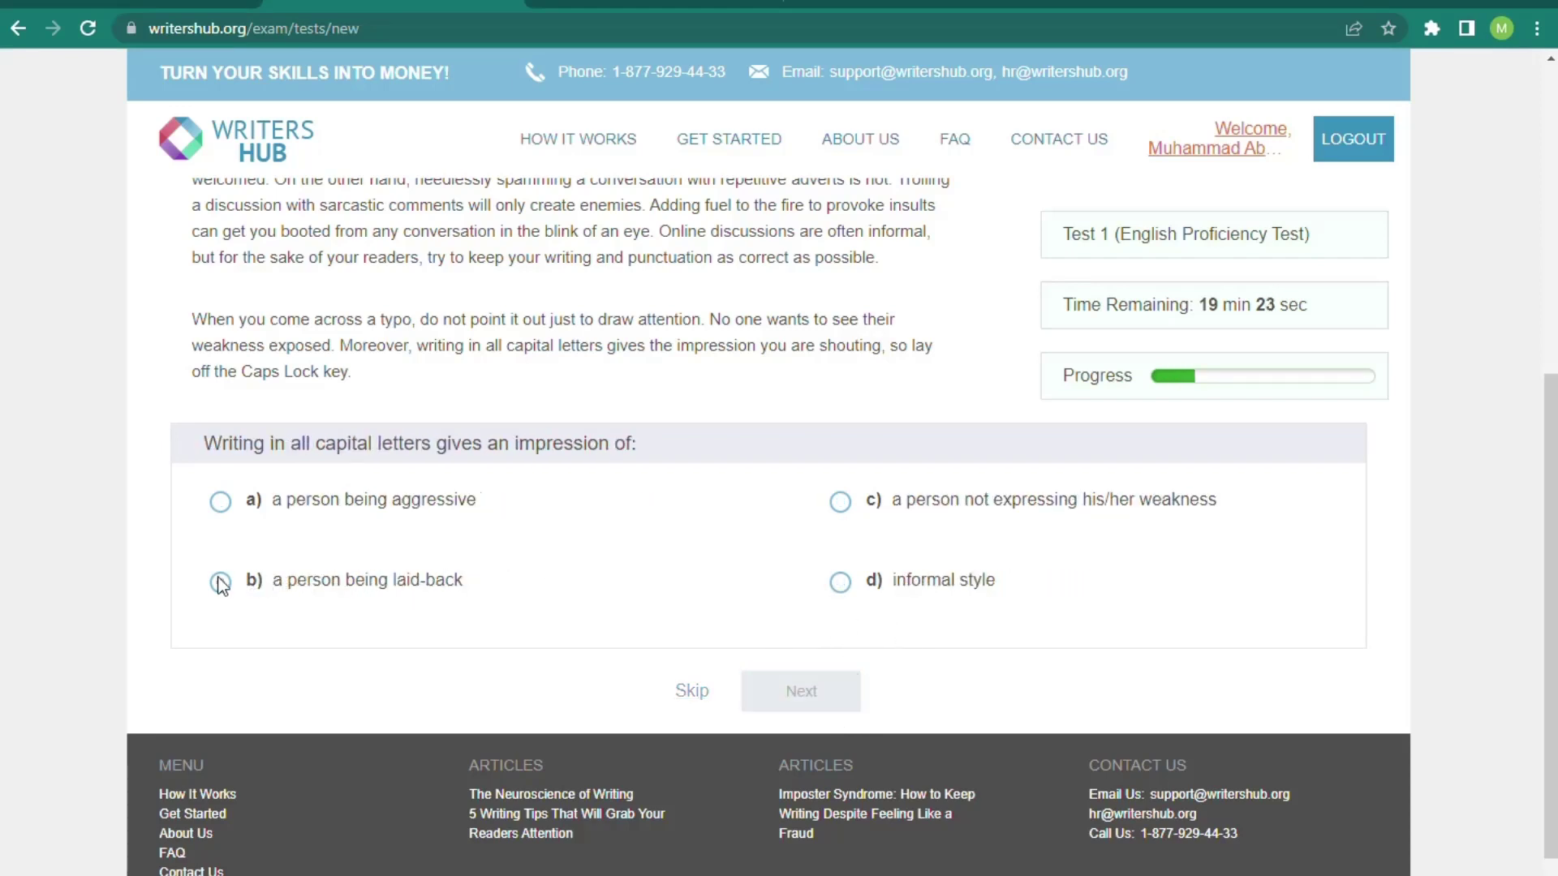
pyautogui.click(801, 692)
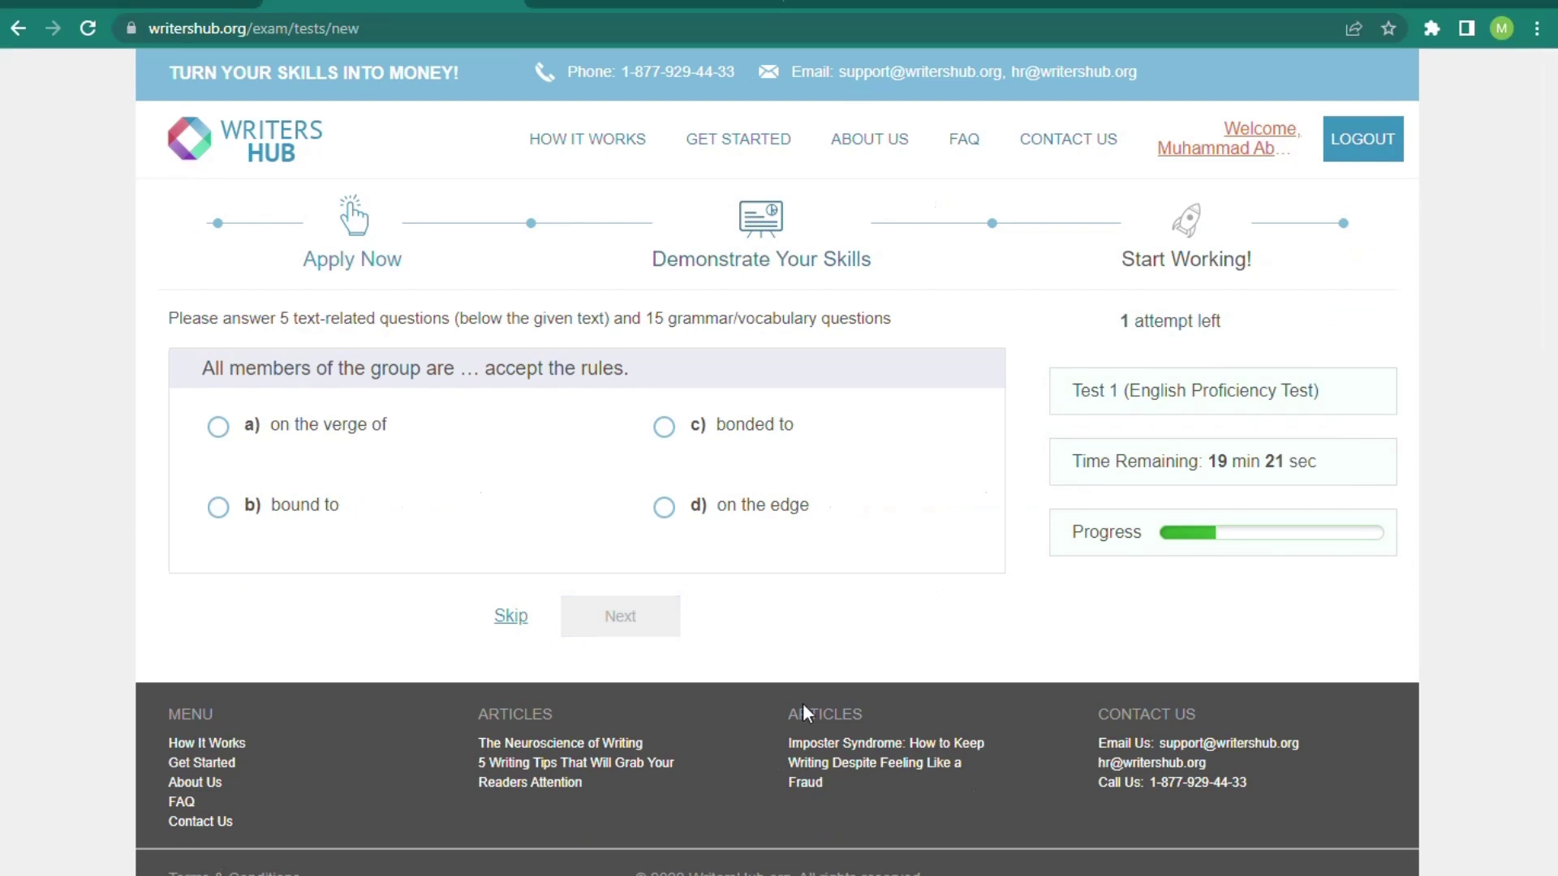
# Answer the first four grammar questions with 'on the edge', 'had', 'has' and 'directed'.
pyautogui.click(664, 507)
pyautogui.click(660, 617)
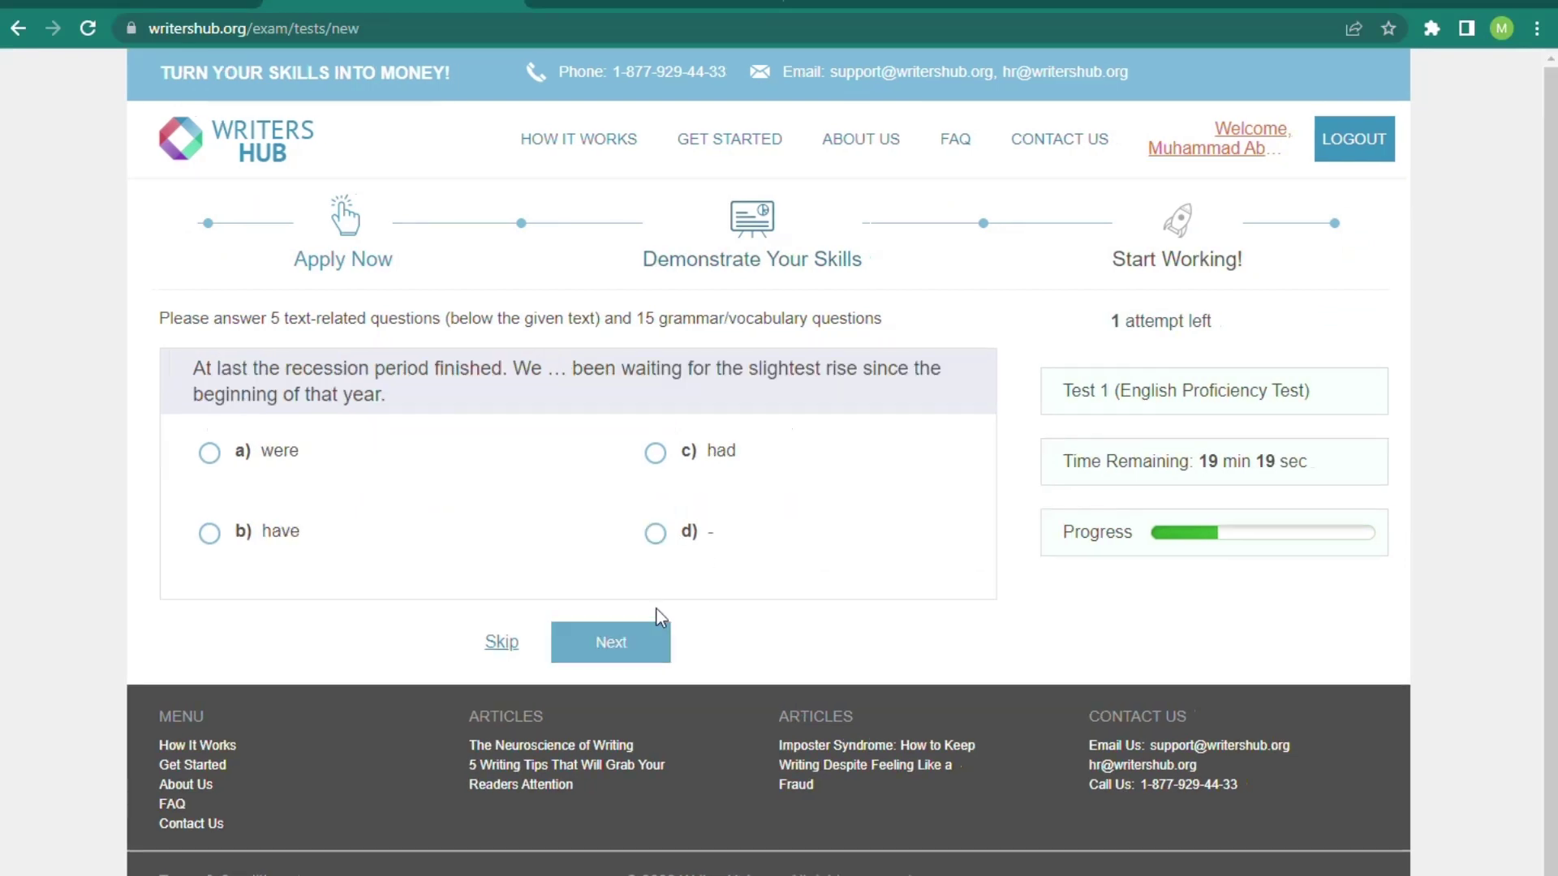
pyautogui.click(649, 456)
pyautogui.click(656, 645)
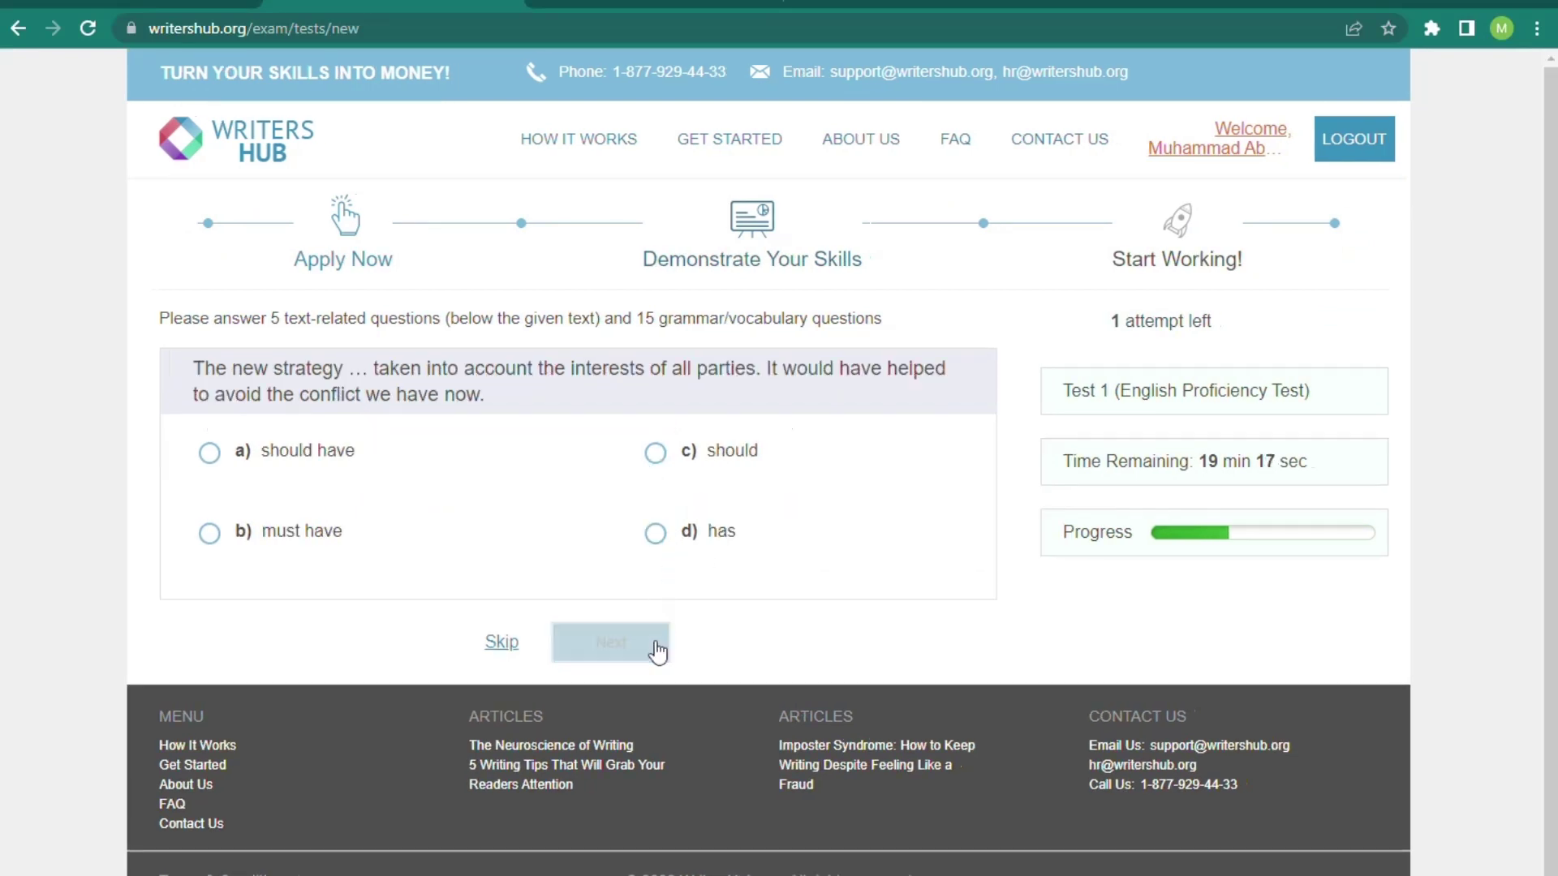
pyautogui.click(655, 533)
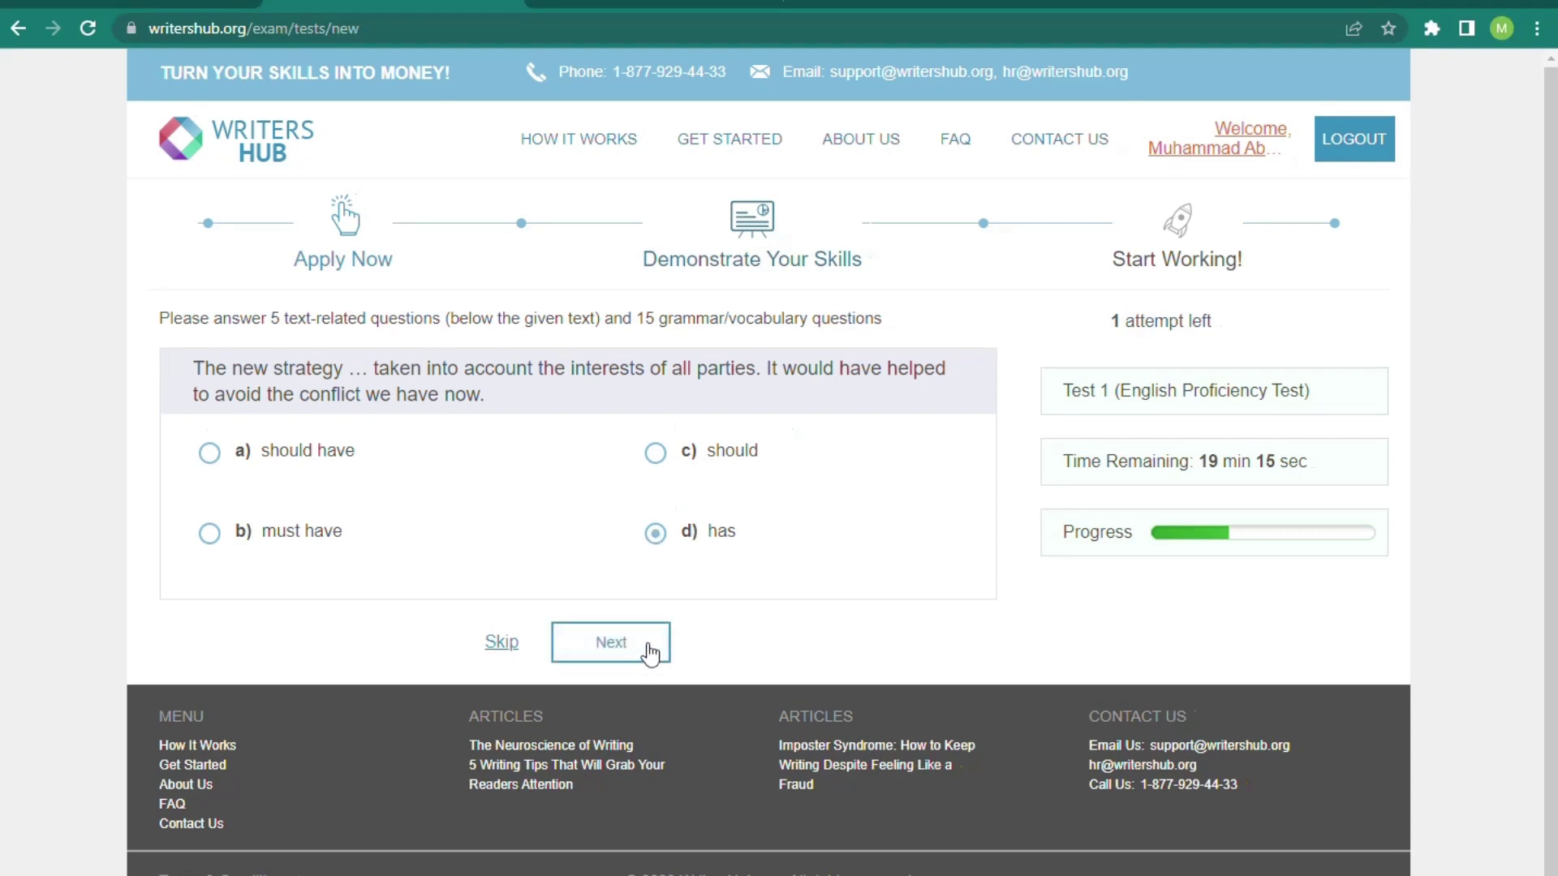
pyautogui.click(649, 653)
pyautogui.click(653, 451)
pyautogui.click(647, 643)
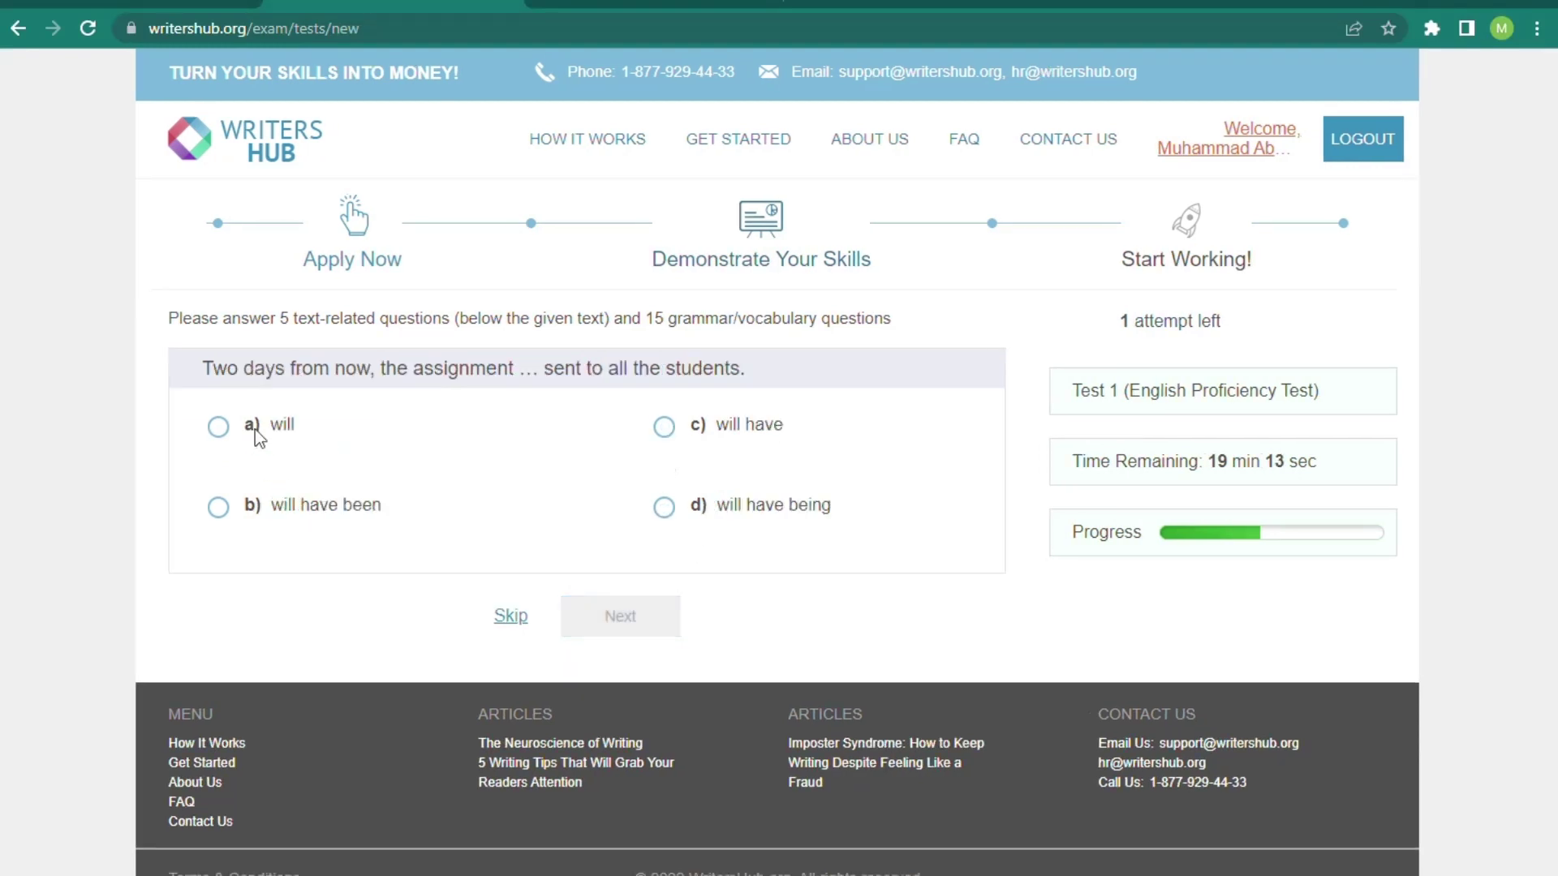
# Fill the next four gaps with 'will', 'with', 'in danger' and 'had been'.
pyautogui.click(227, 430)
pyautogui.click(624, 617)
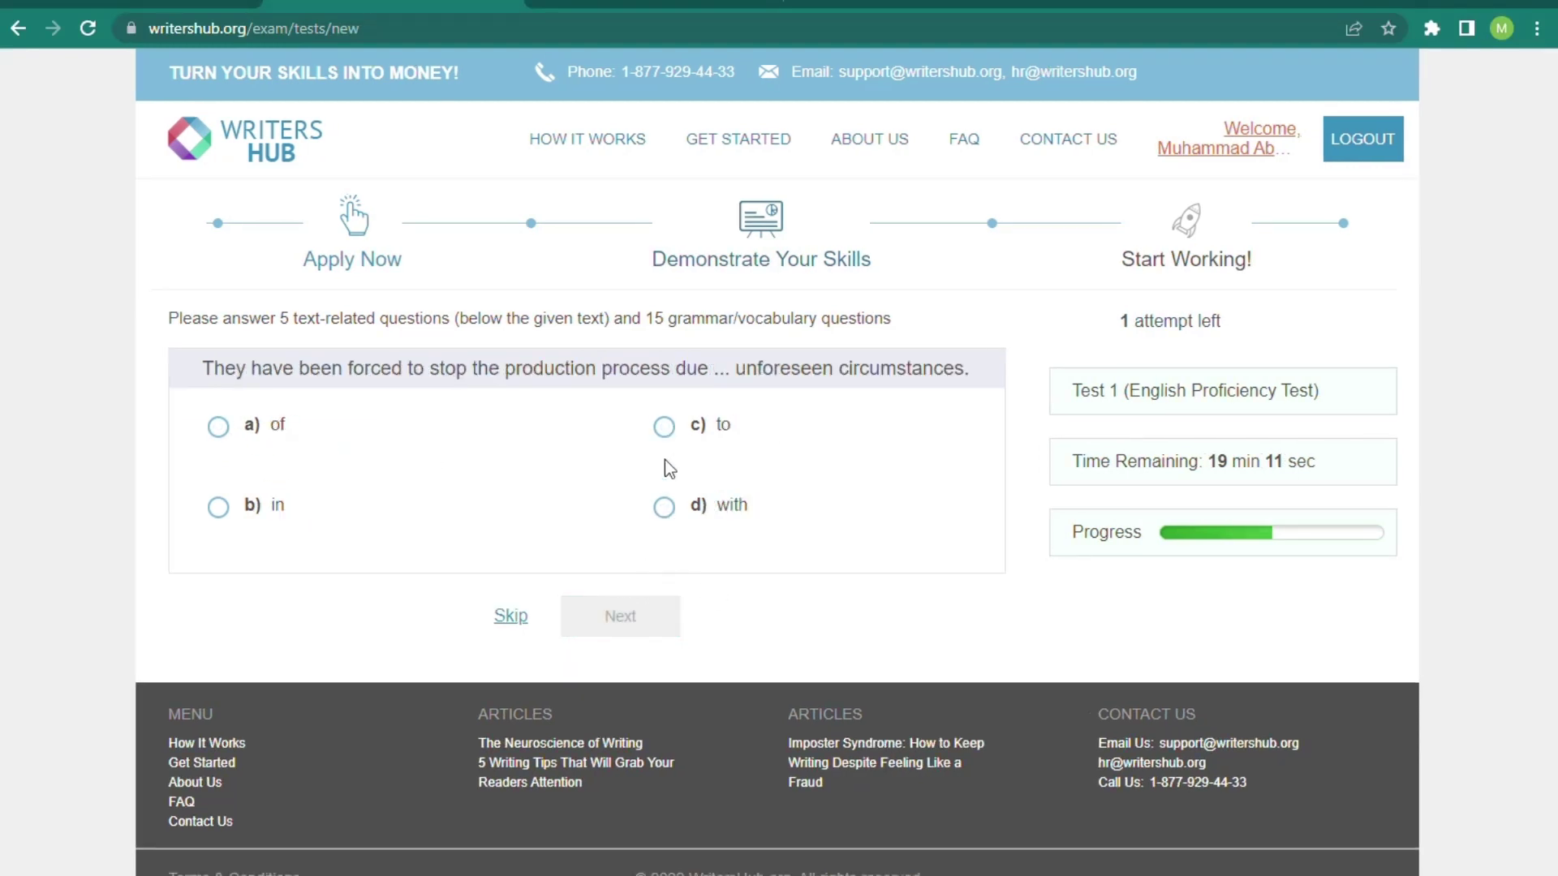
pyautogui.click(665, 508)
pyautogui.click(637, 616)
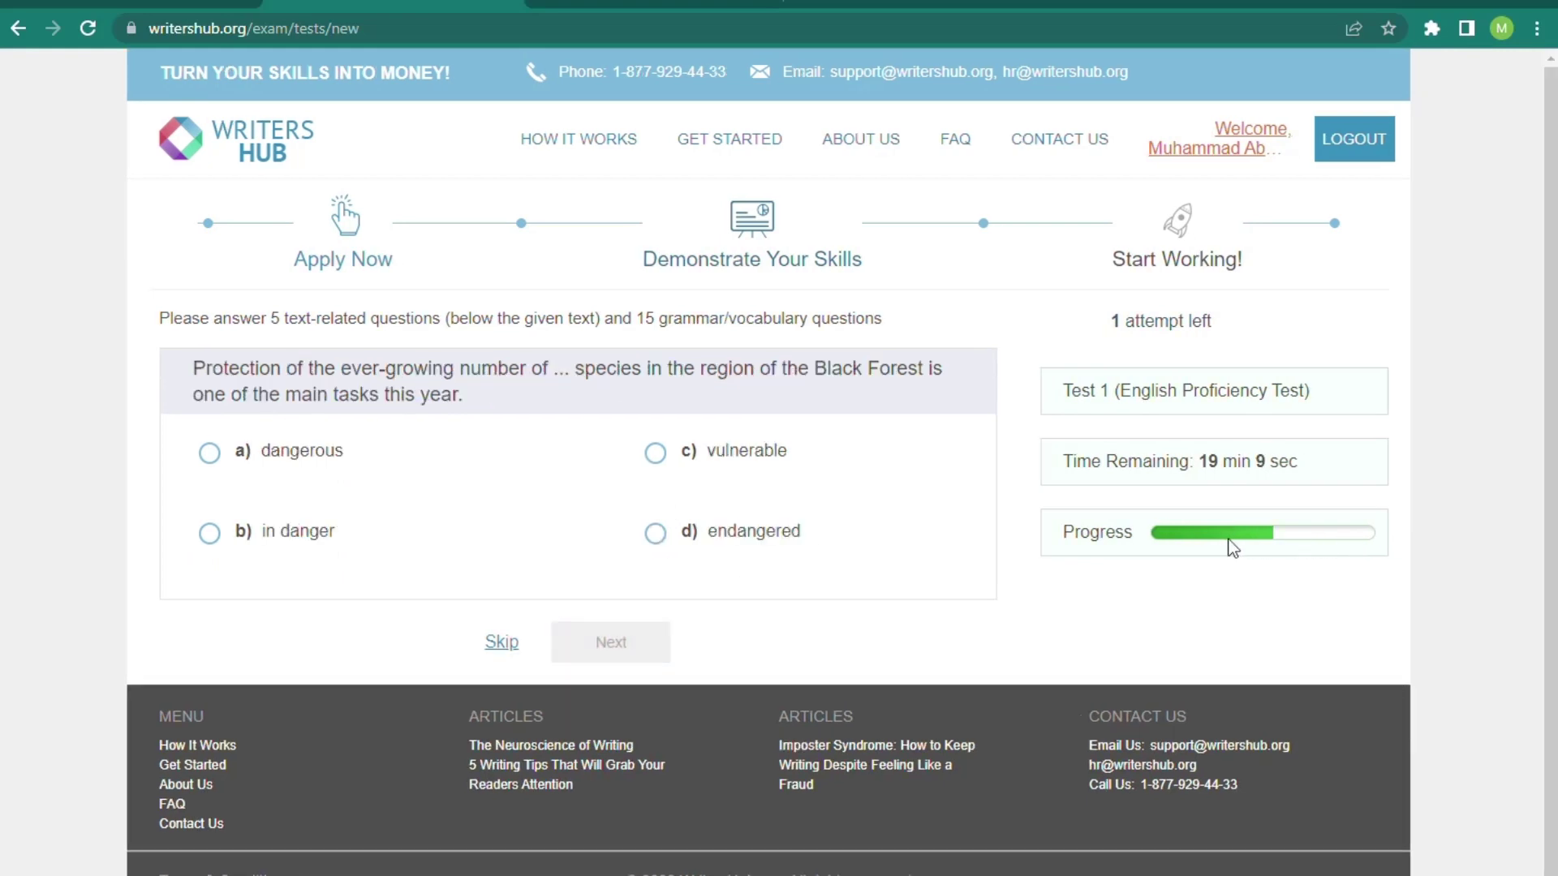
pyautogui.click(209, 534)
pyautogui.click(592, 654)
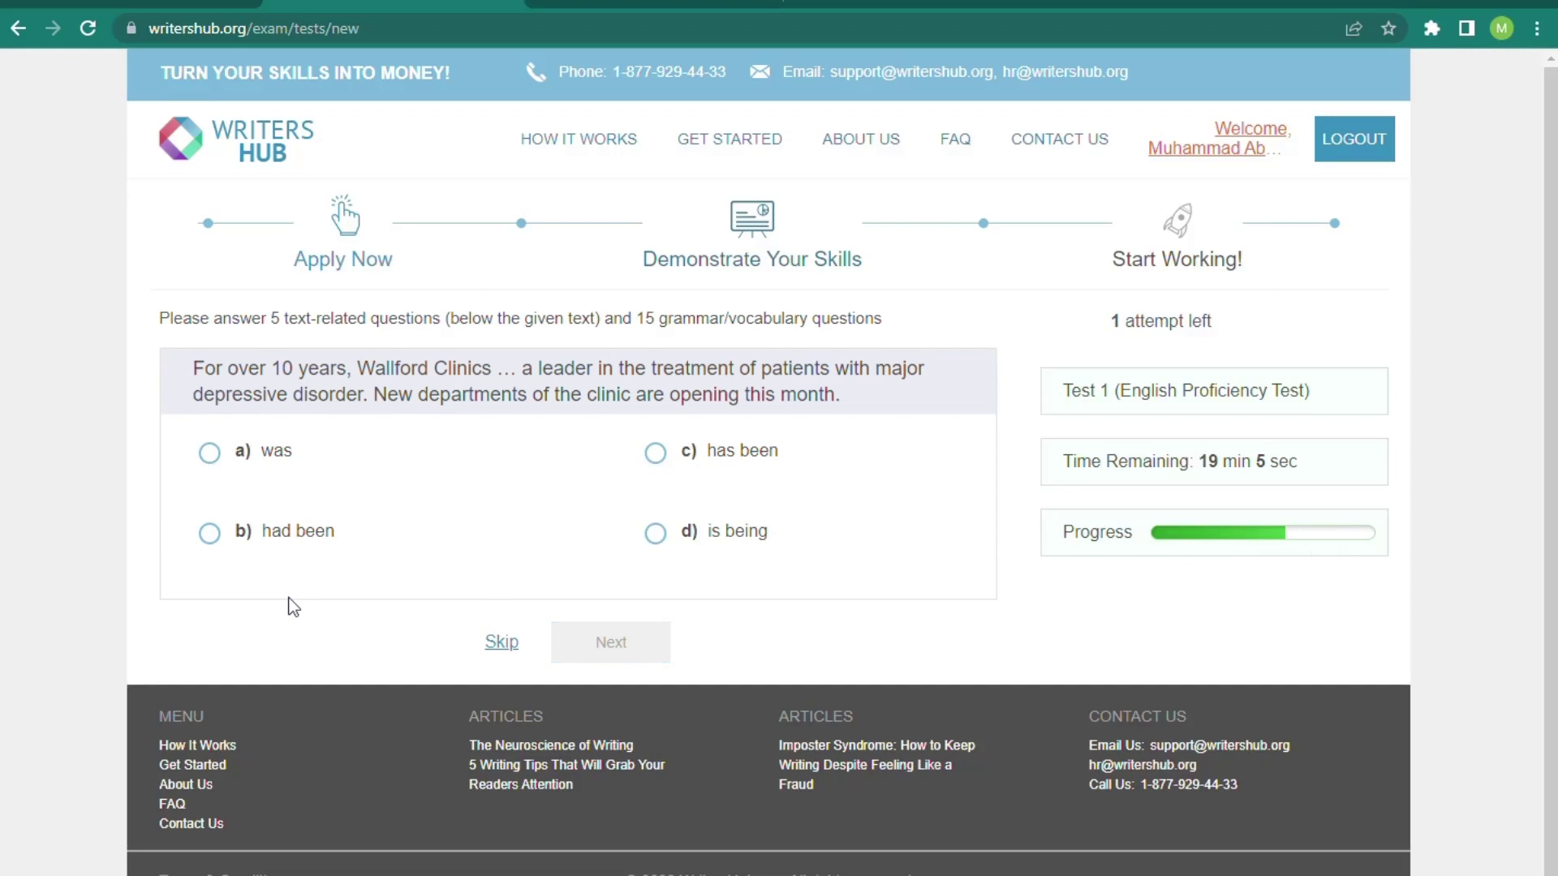
pyautogui.click(209, 534)
pyautogui.click(653, 645)
# Pick d) for reported speech, 'environmental concern', c) for pictures, and 'instructed'.
pyautogui.click(655, 536)
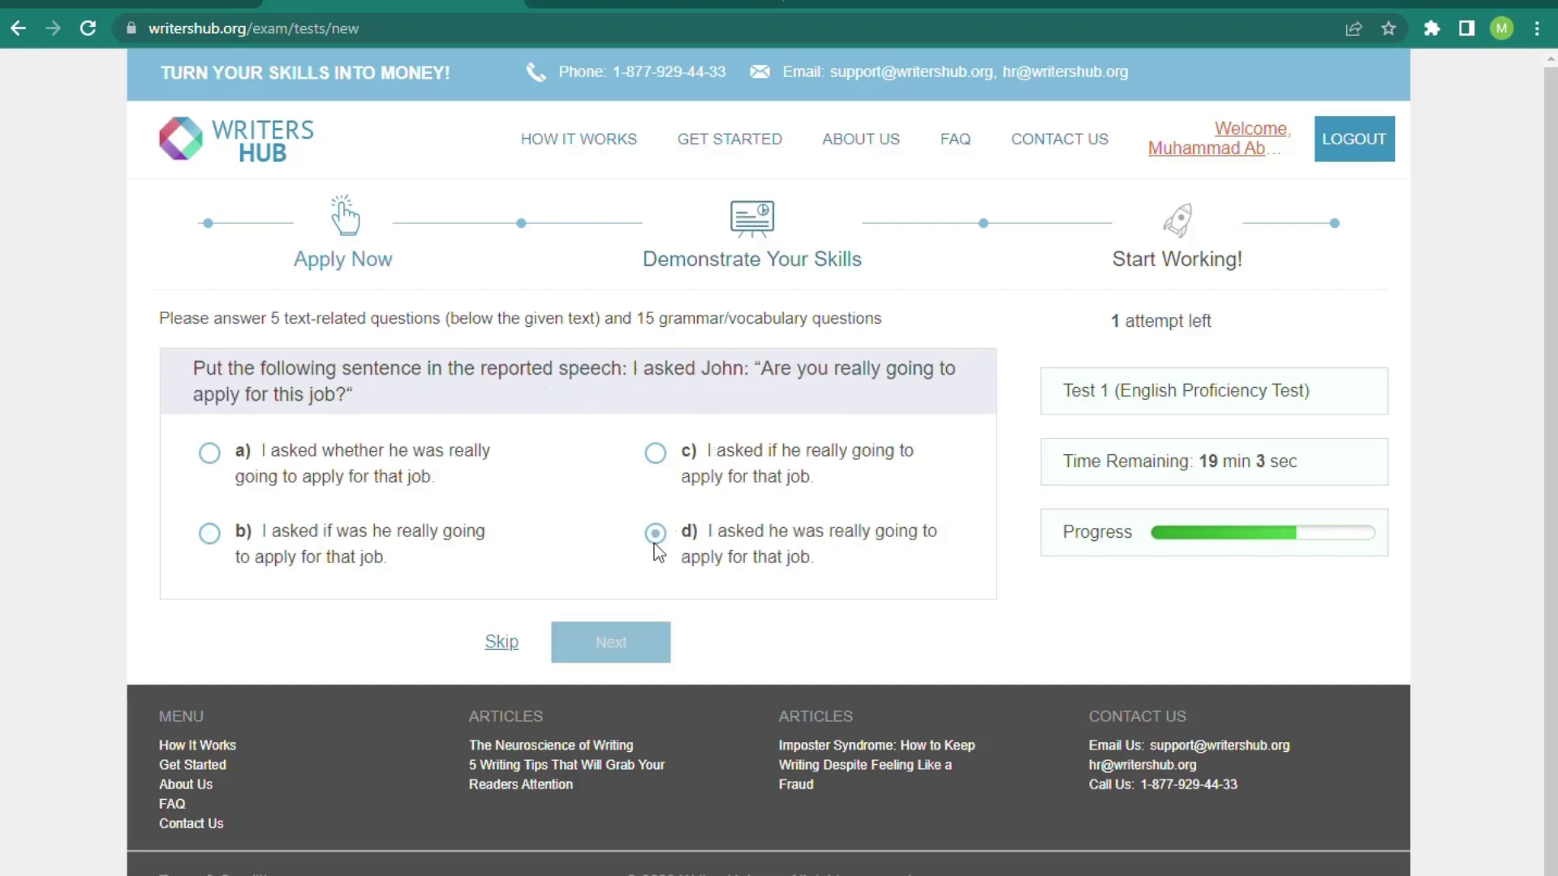
pyautogui.click(637, 645)
pyautogui.click(662, 503)
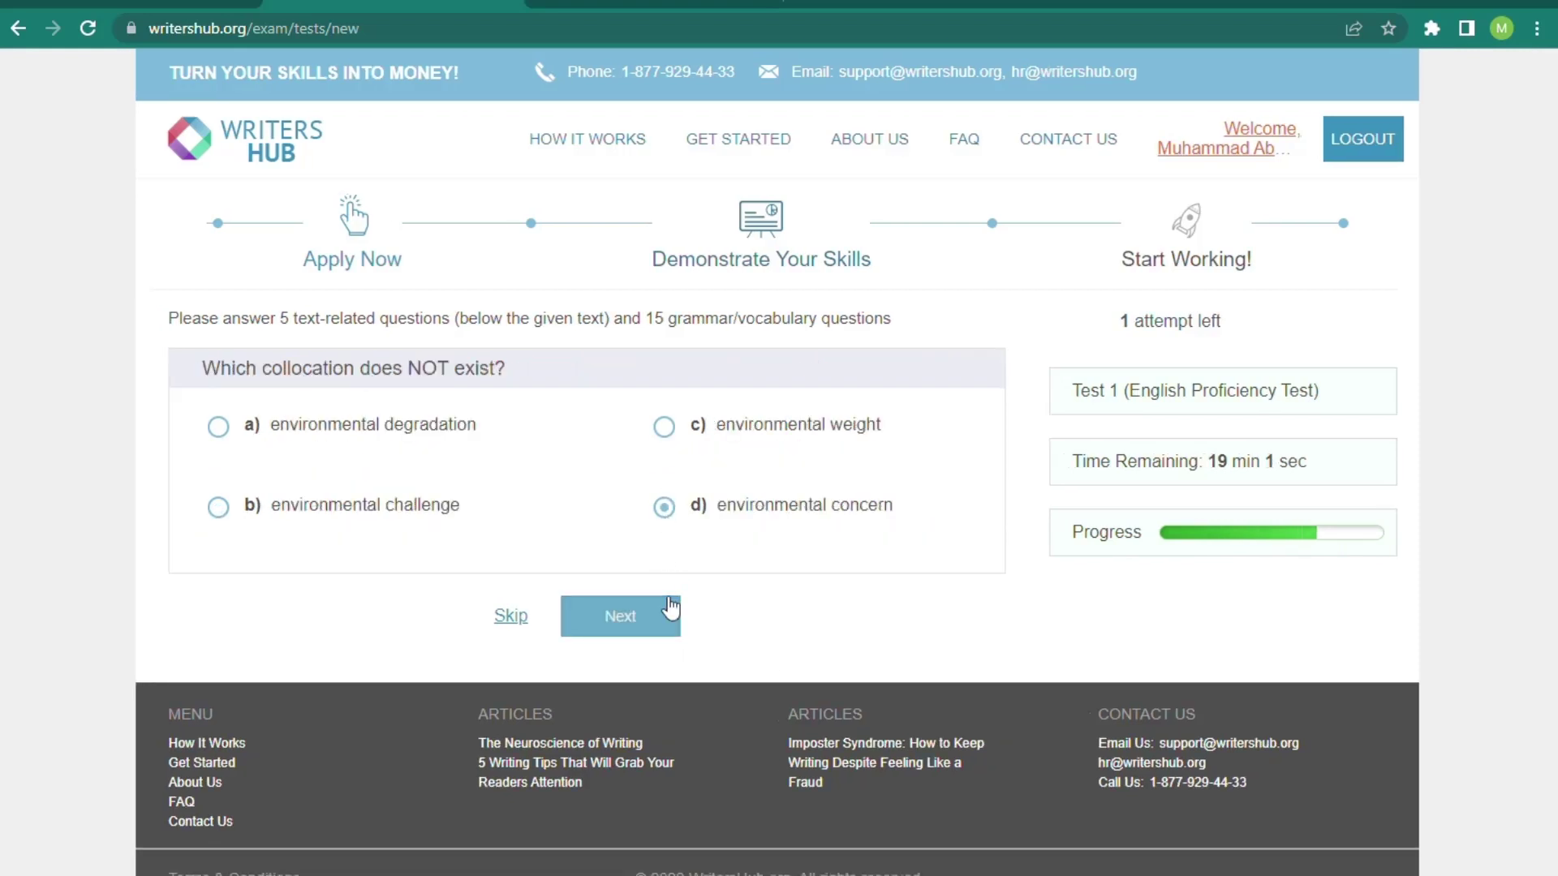
pyautogui.click(670, 607)
pyautogui.click(663, 427)
pyautogui.click(661, 629)
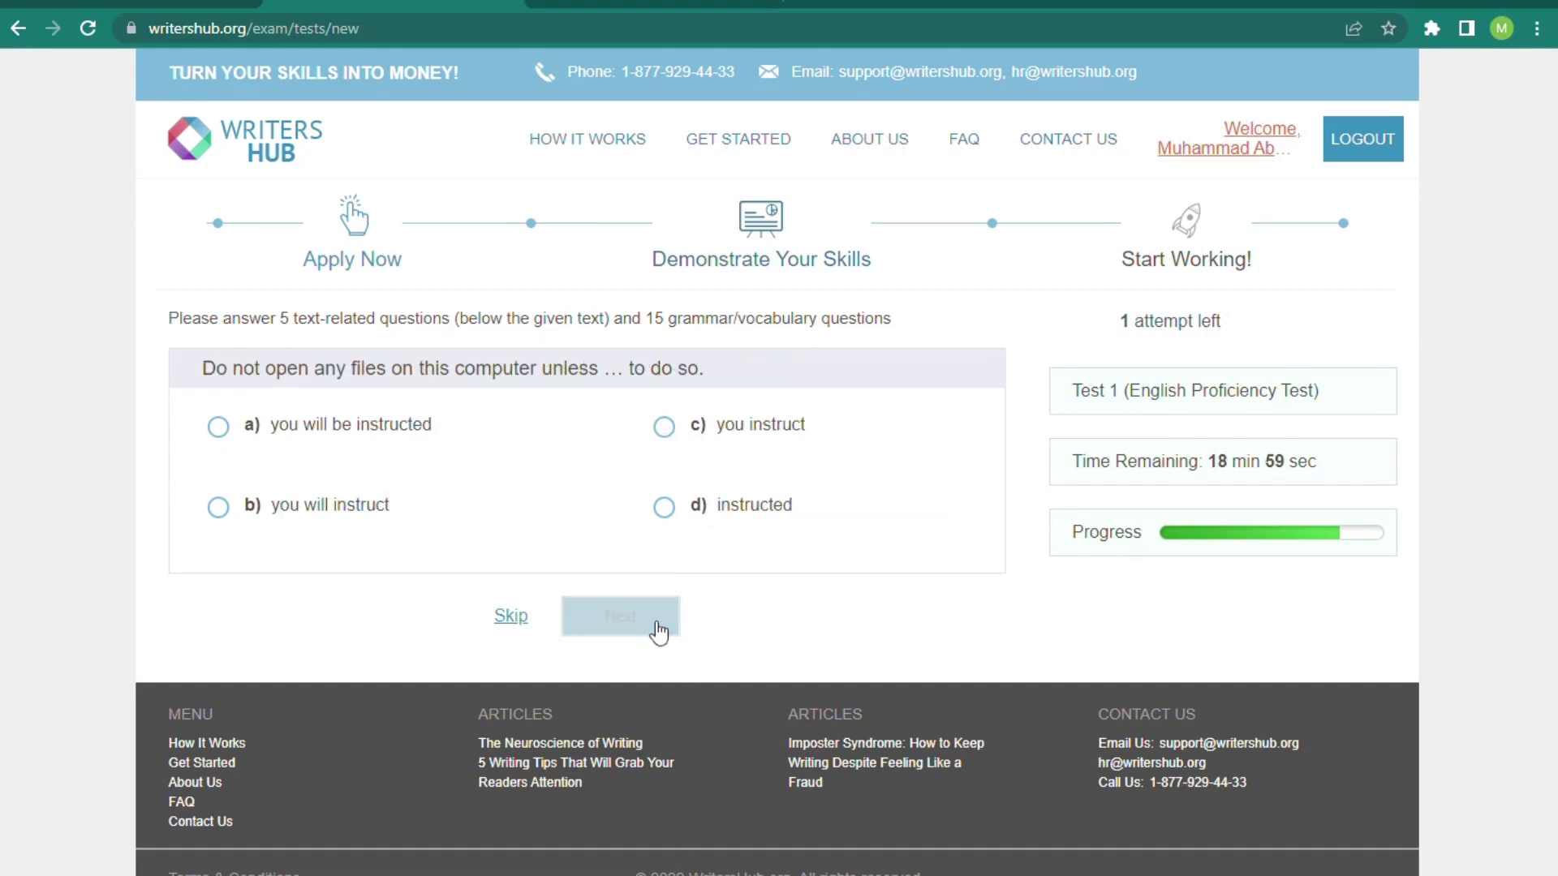
pyautogui.click(662, 508)
pyautogui.click(659, 618)
# Answer 'is thought', 'get down' and 'to address' for the last question, then finish the test.
pyautogui.click(666, 428)
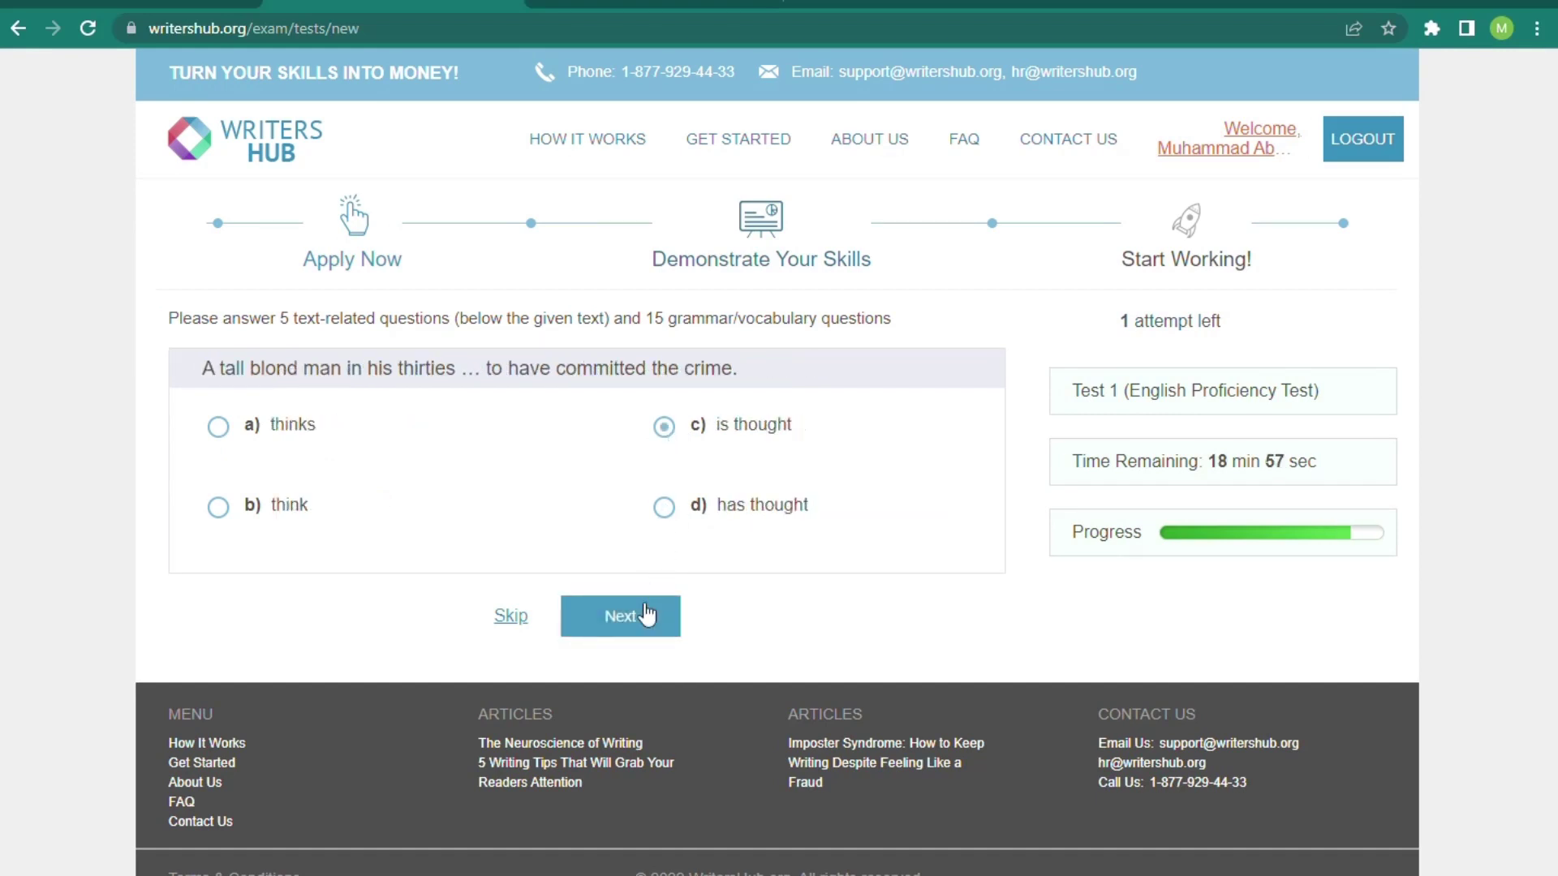
pyautogui.click(647, 614)
pyautogui.click(664, 507)
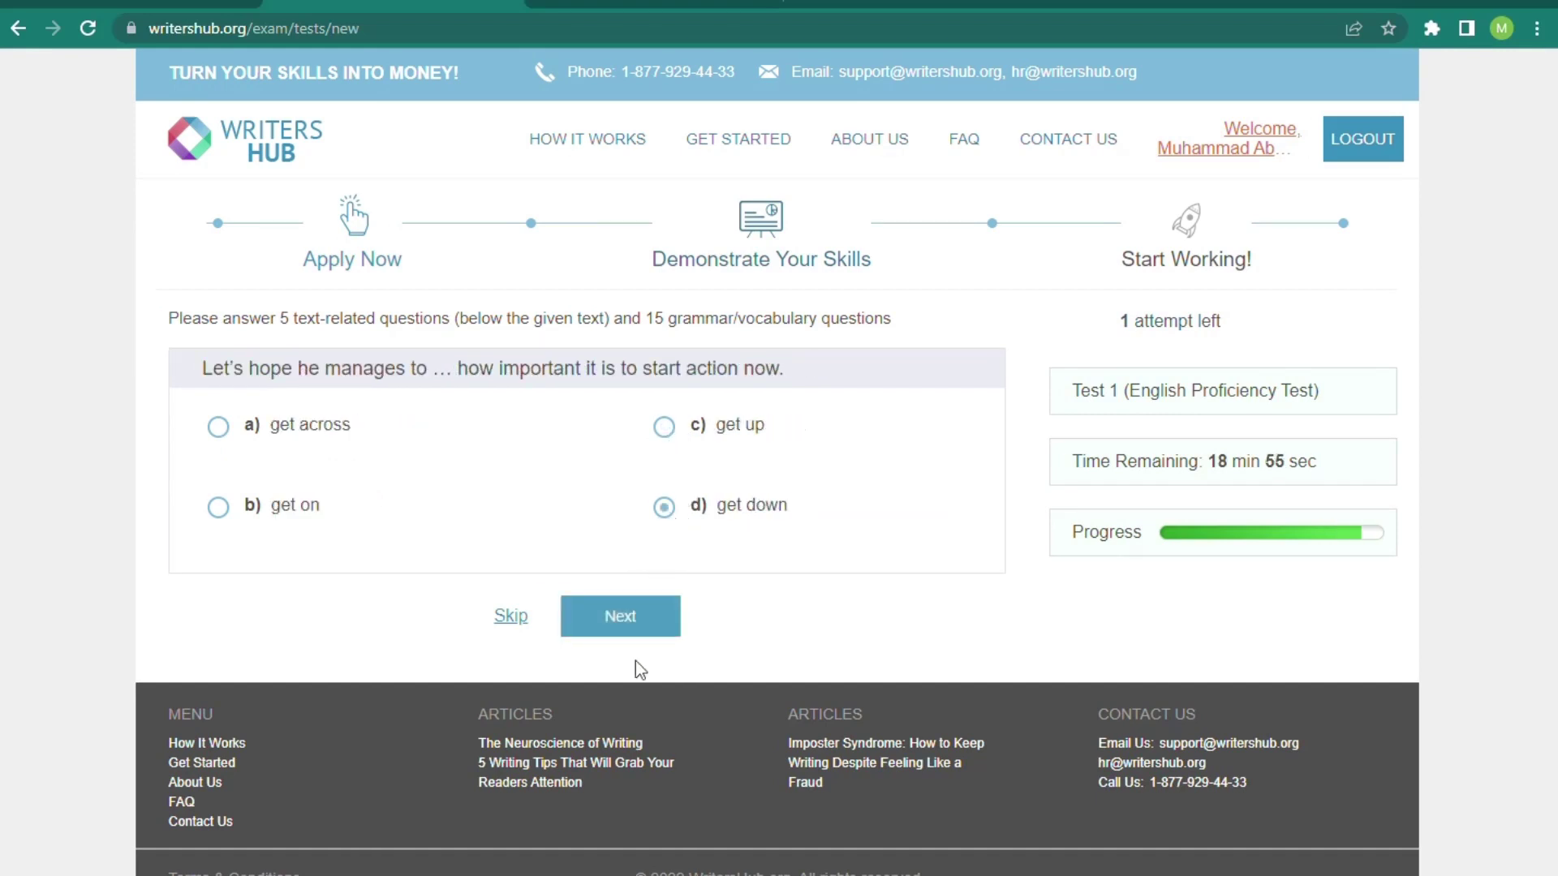
pyautogui.click(636, 618)
pyautogui.click(654, 456)
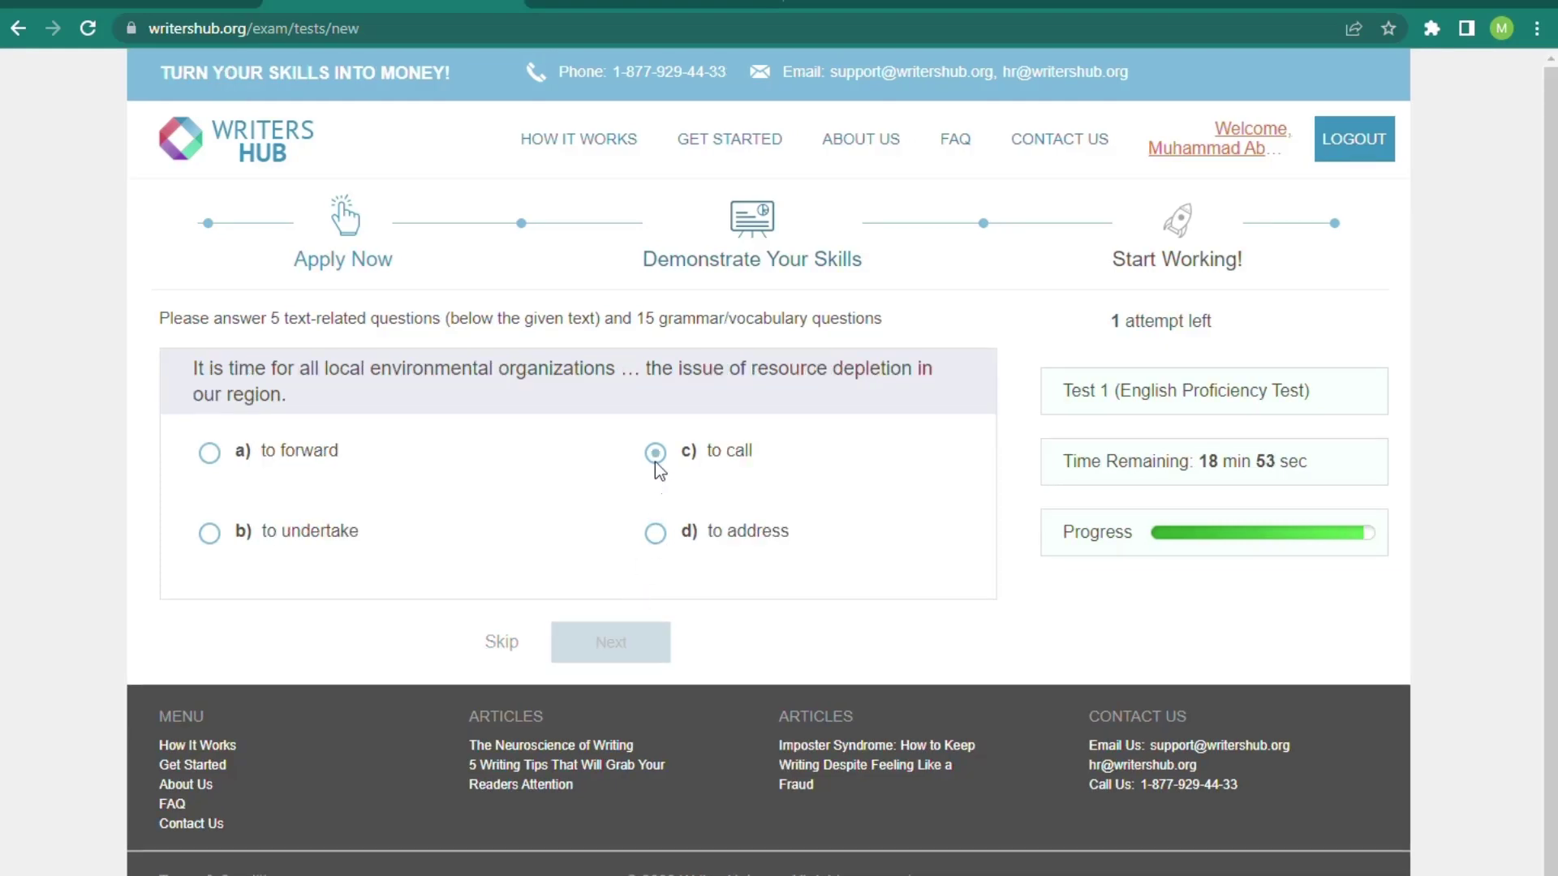
pyautogui.click(654, 642)
pyautogui.click(655, 534)
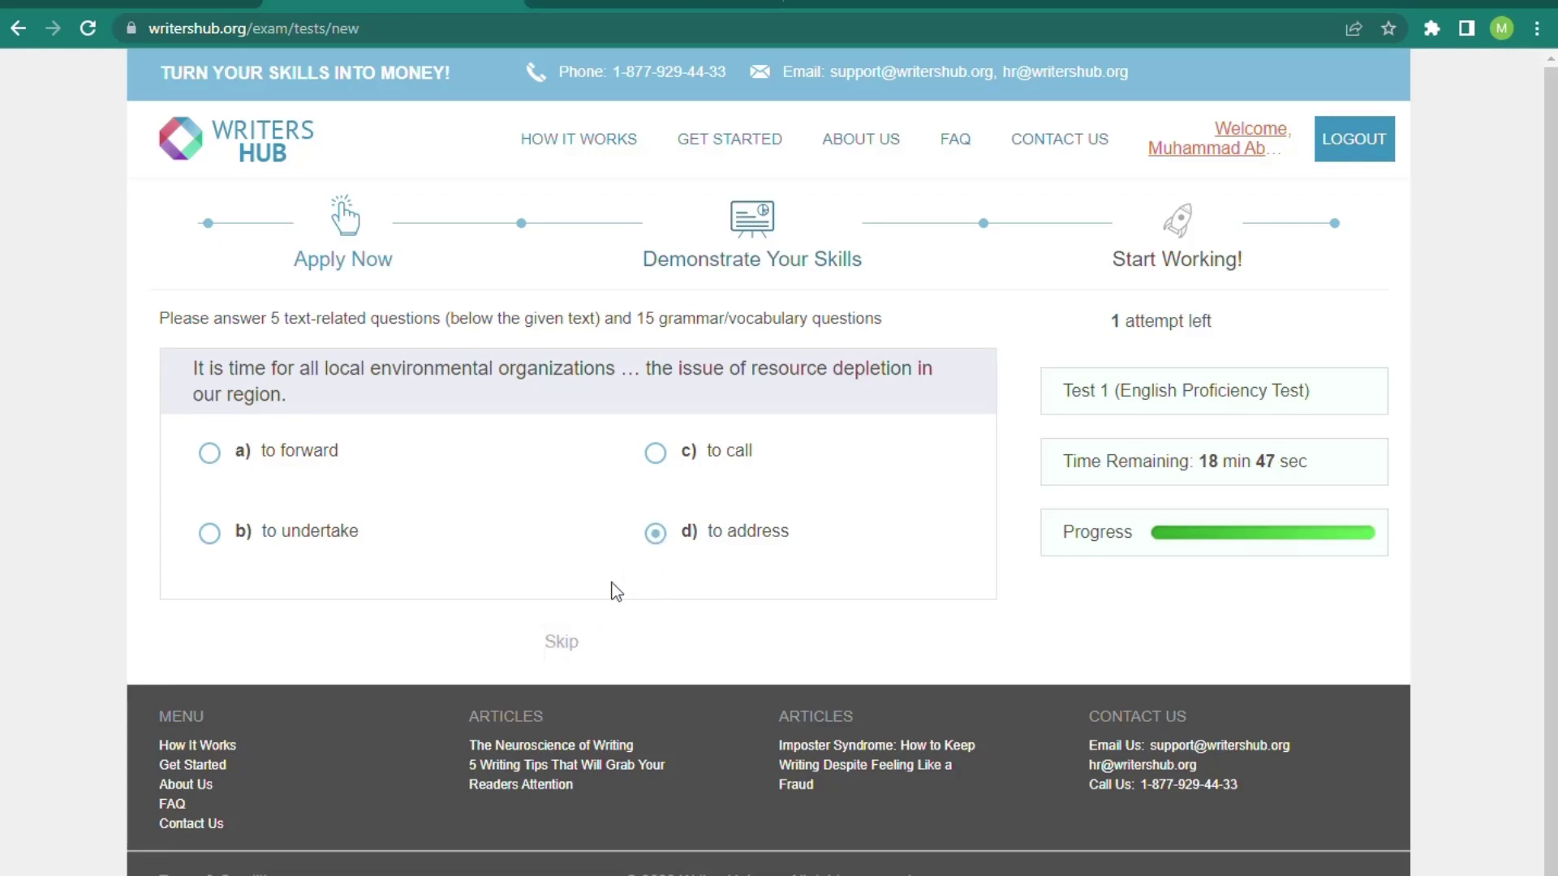
pyautogui.click(560, 642)
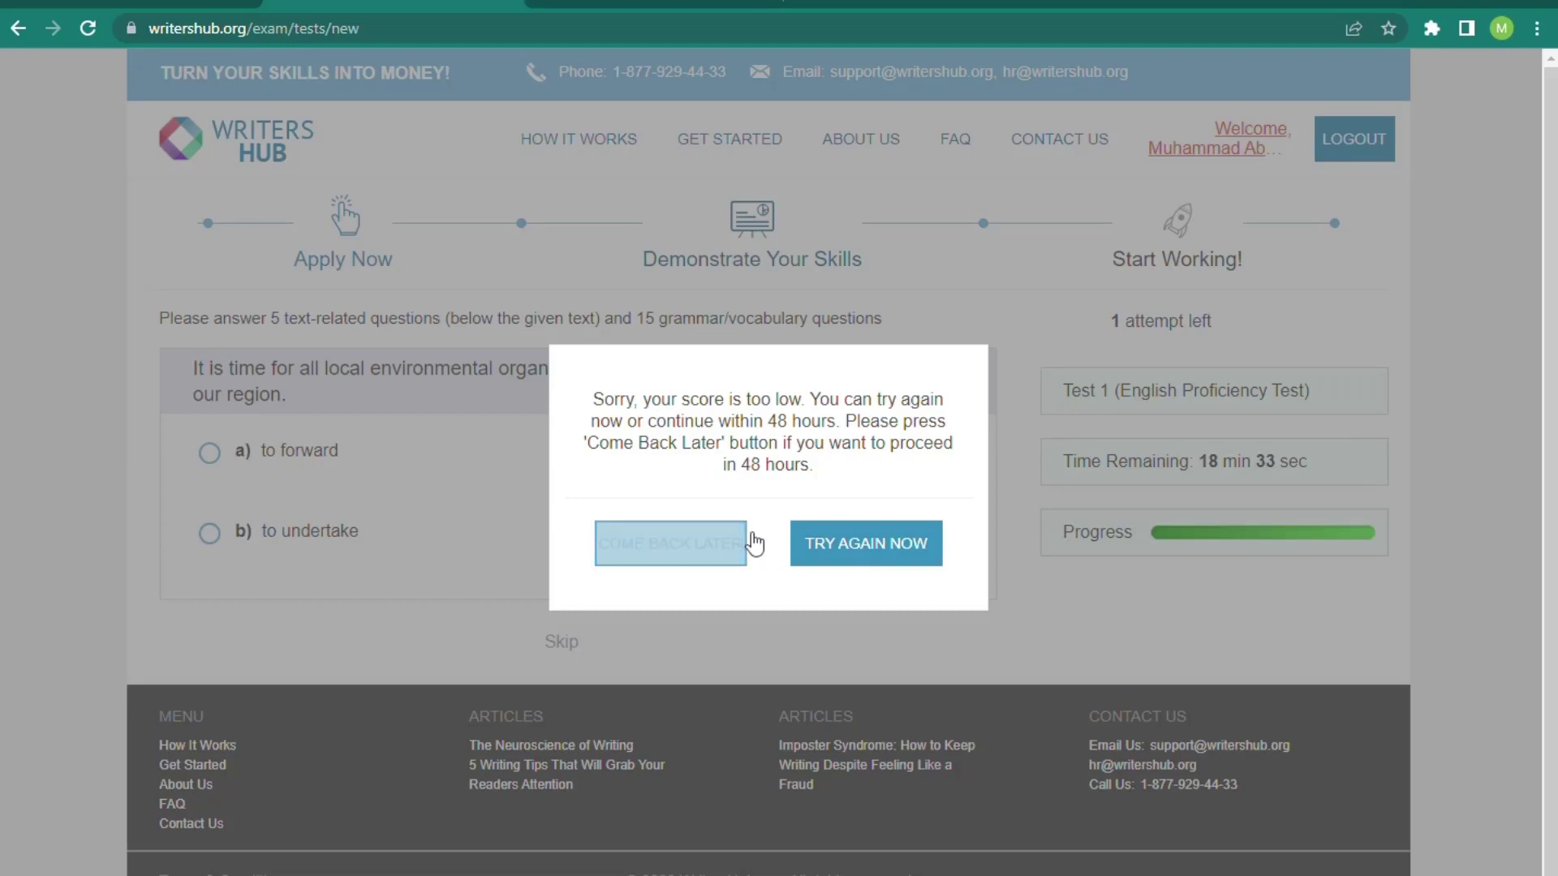
# Choose Come Back Later to postpone the tests 48 hours and close the deadline notice.
pyautogui.click(711, 544)
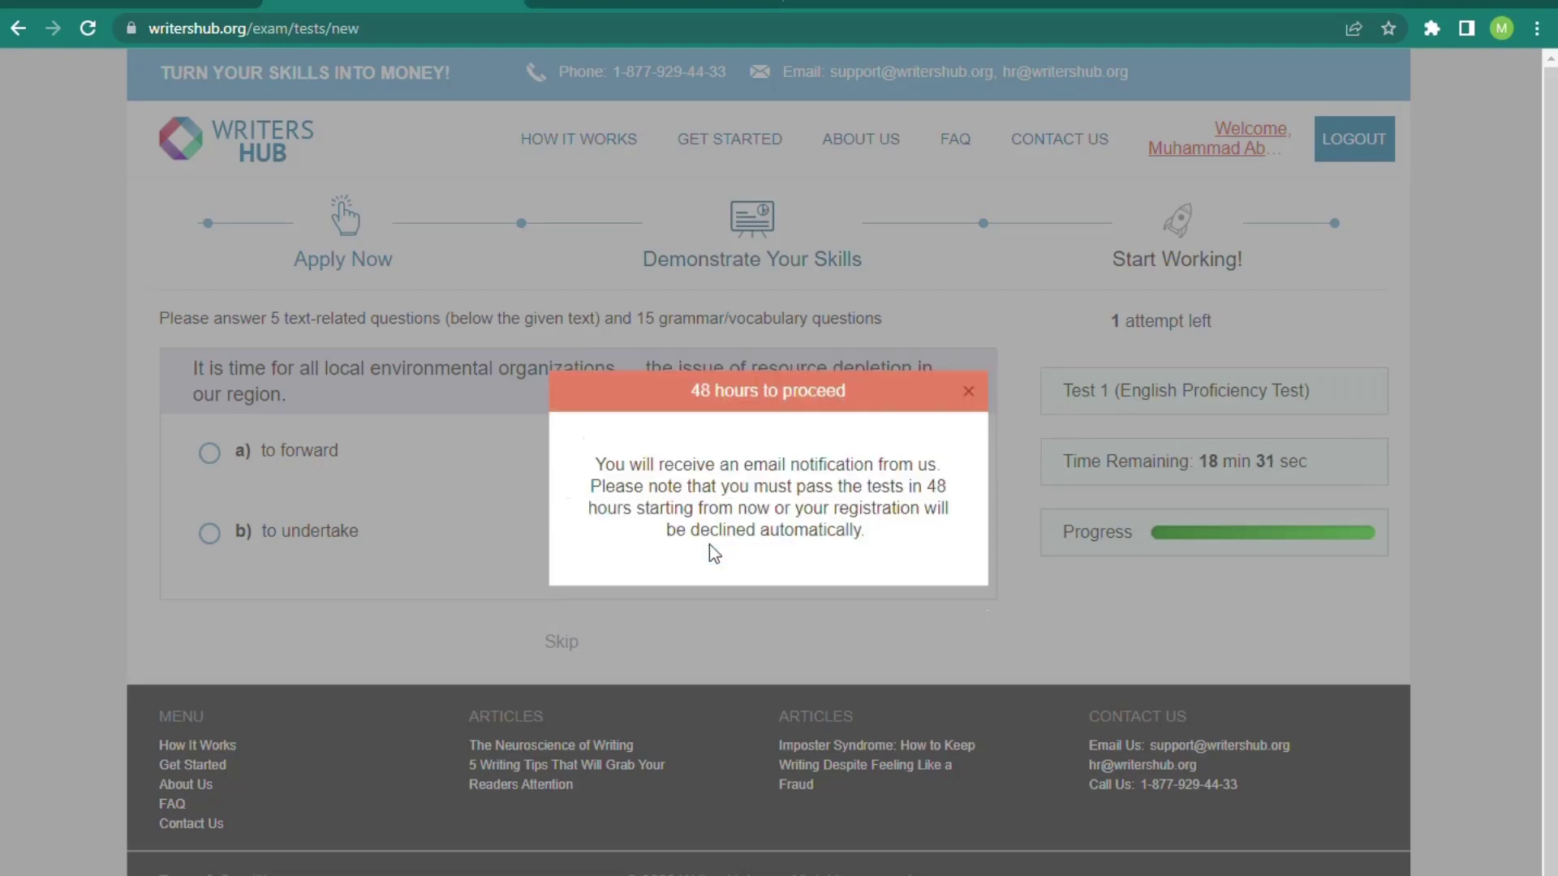
pyautogui.click(967, 394)
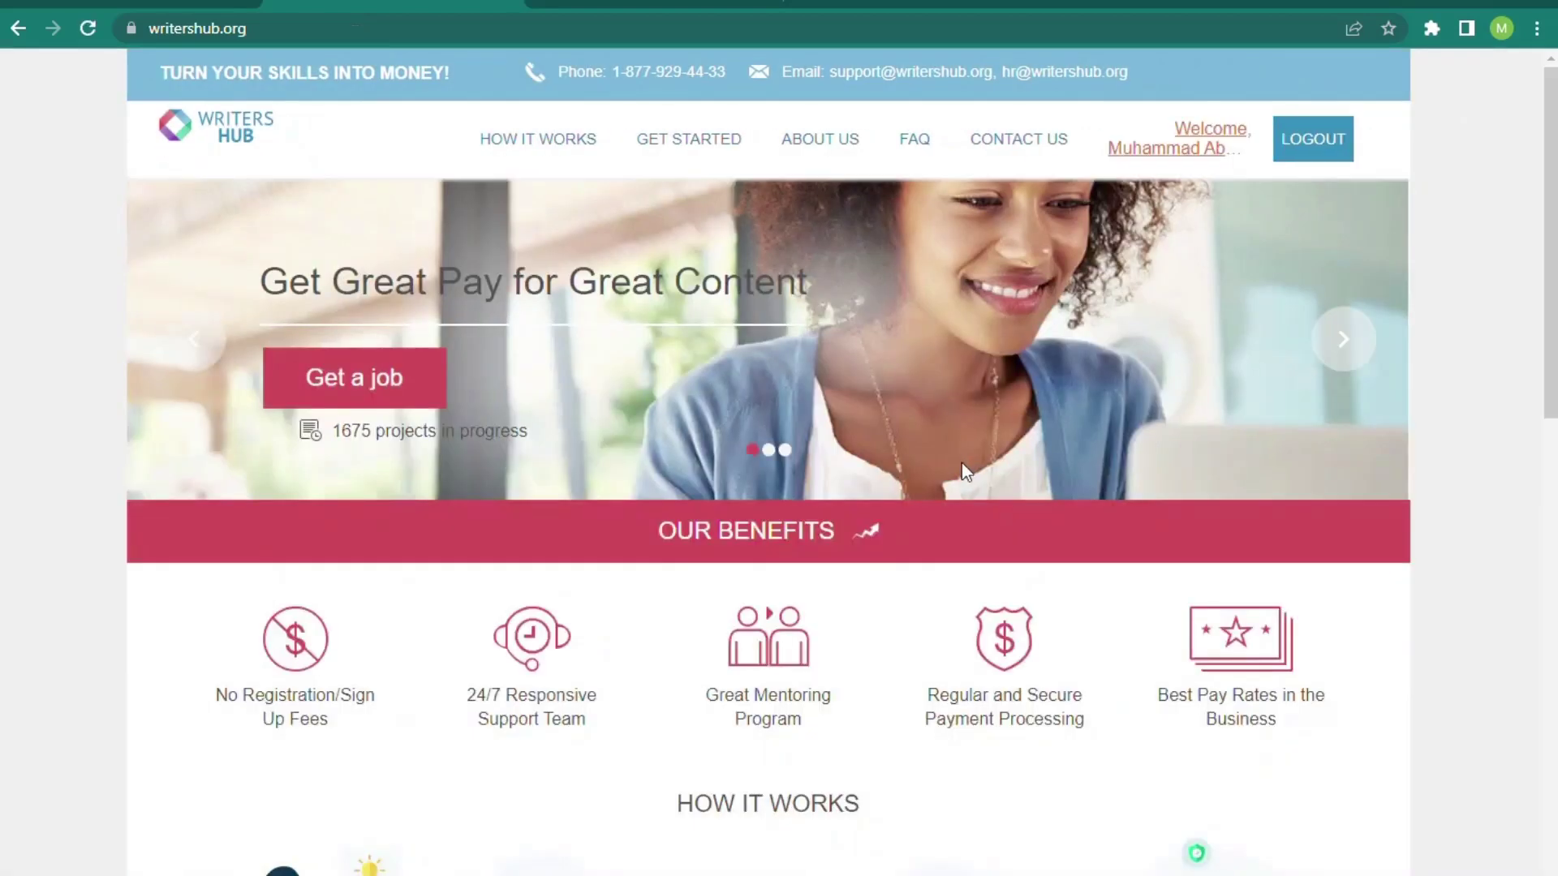